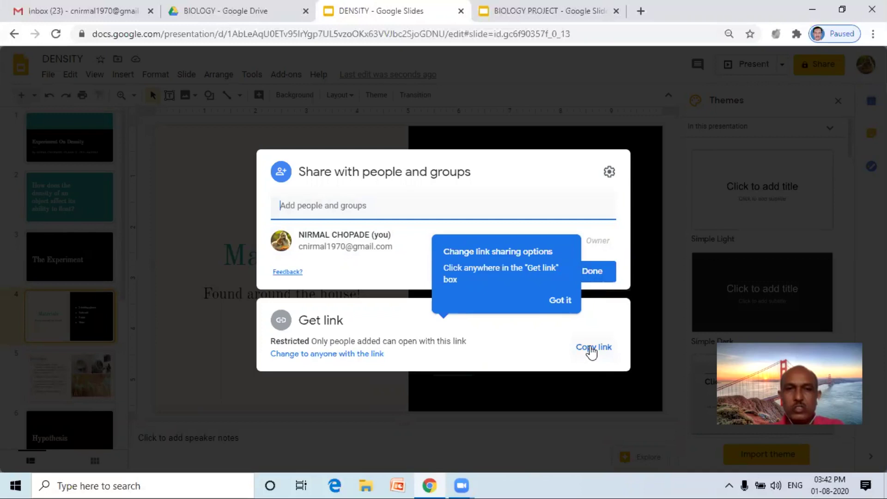
left_click(592, 352)
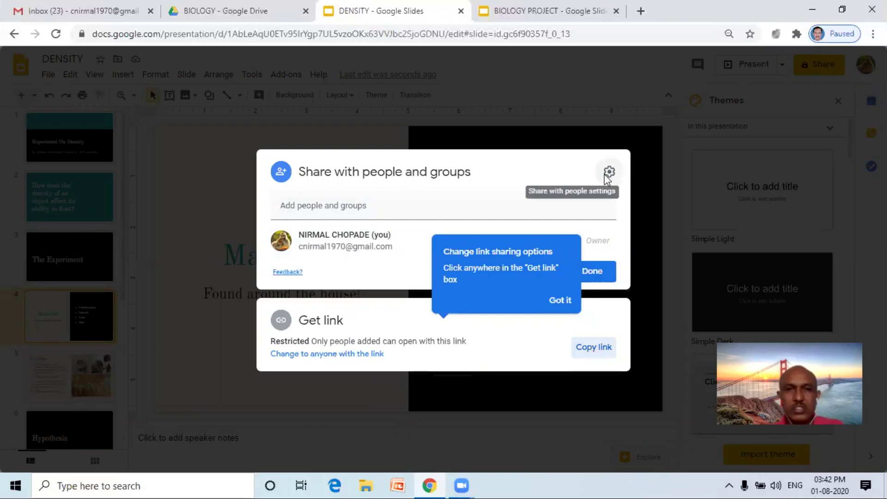
left_click(609, 173)
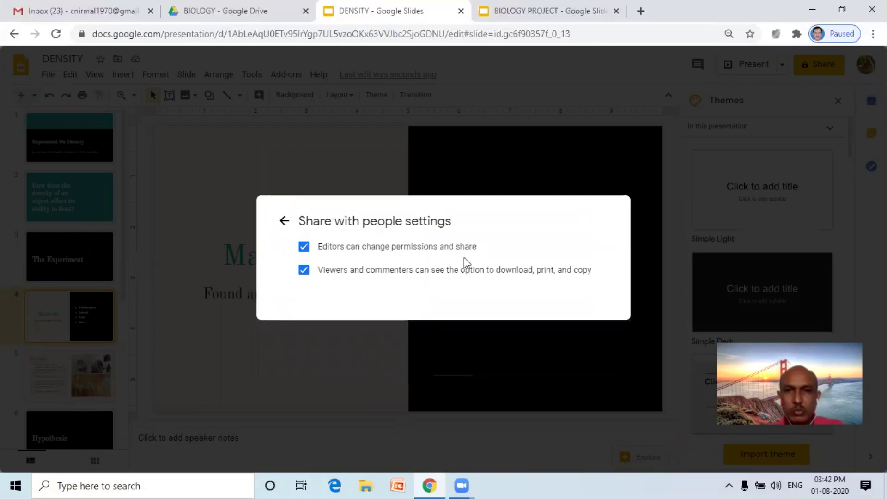
left_click(305, 247)
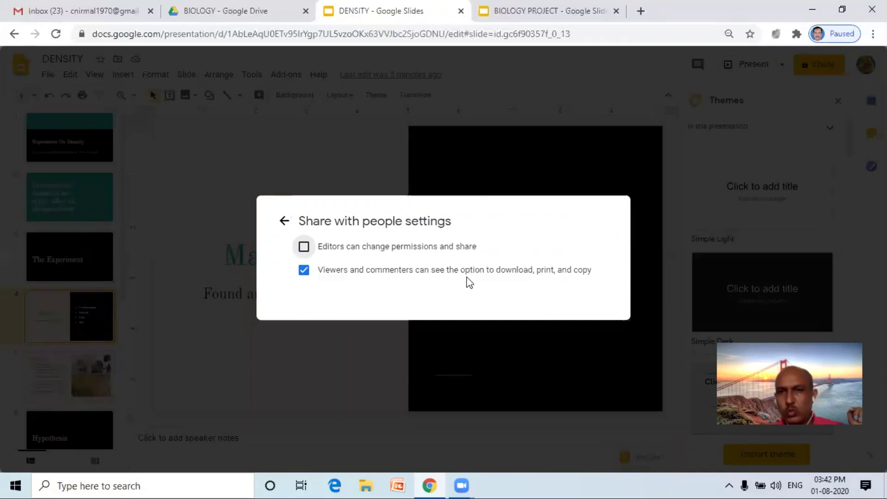
left_click(304, 247)
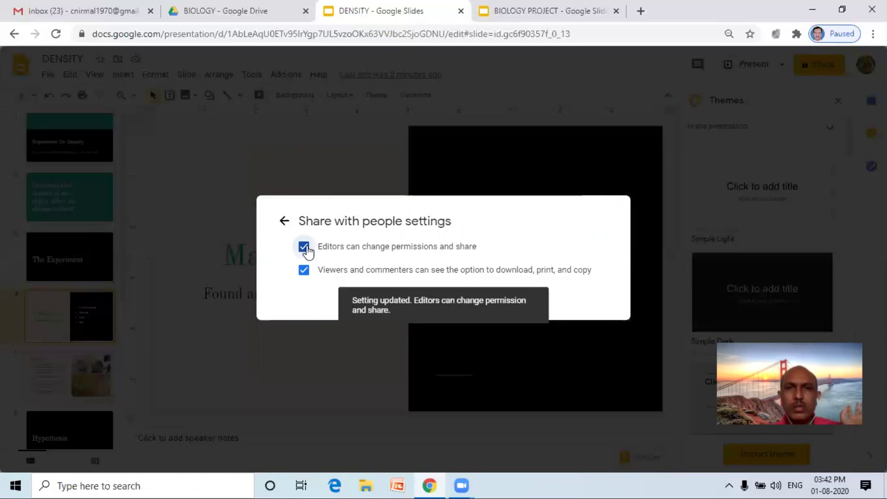
left_click(284, 222)
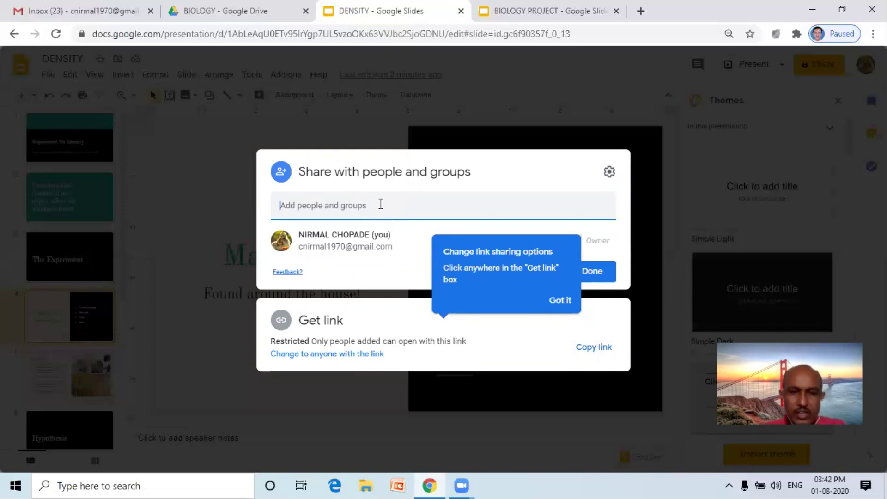
Share DENSITY with the teacher as editor, noting 'SIR KINDLY SEE MY PROJECT AND GUIDE FOR FURTHER IMPROVEMENT'.
key("ctrl+v")
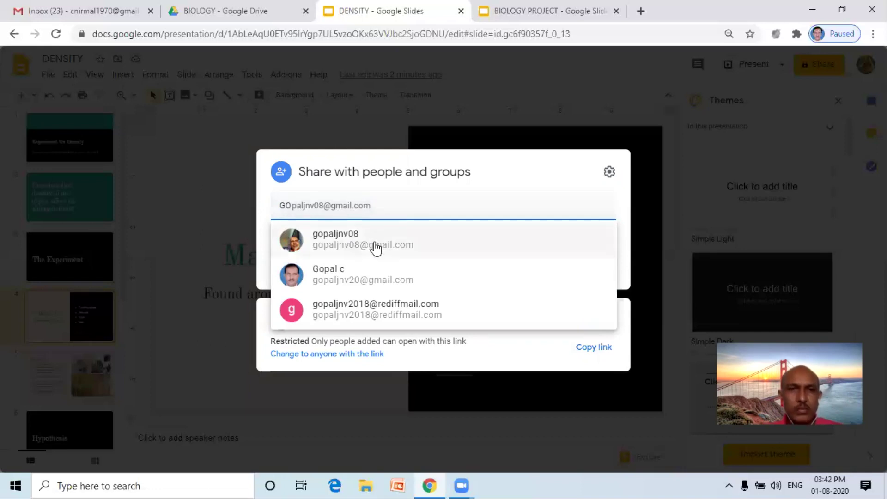
left_click(374, 276)
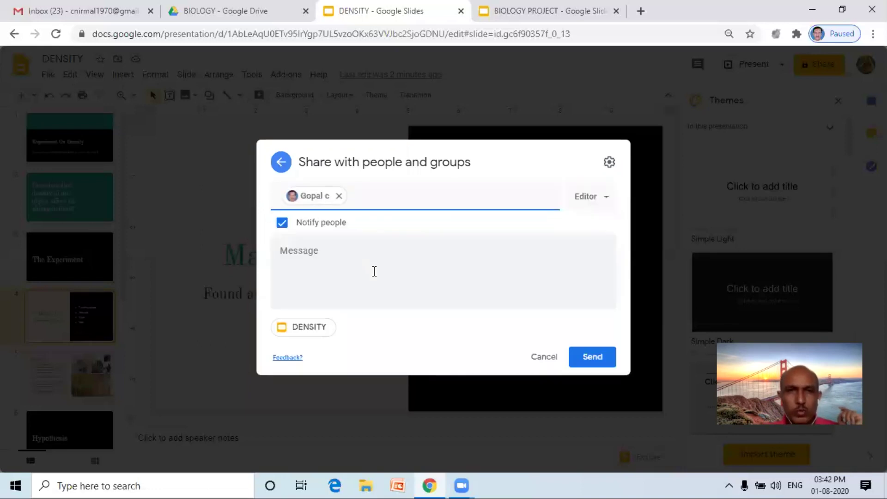
left_click(348, 265)
type("SI")
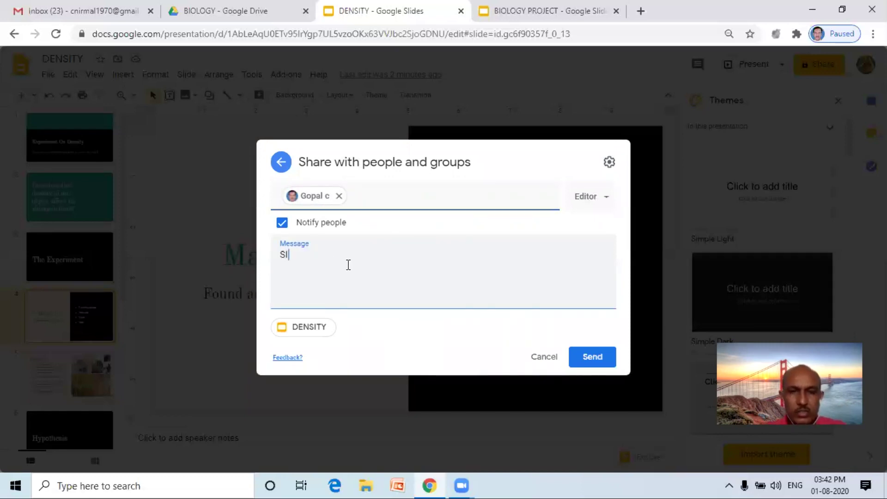
type("R KIN")
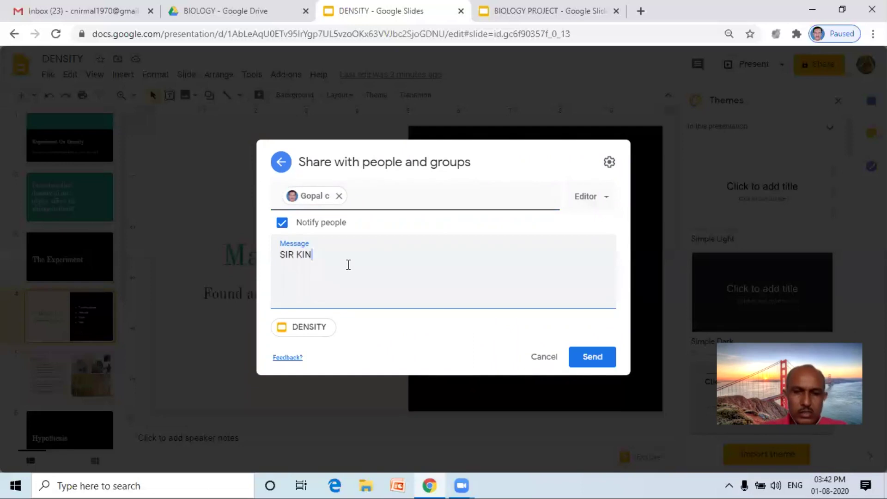
type("DLY SEE M")
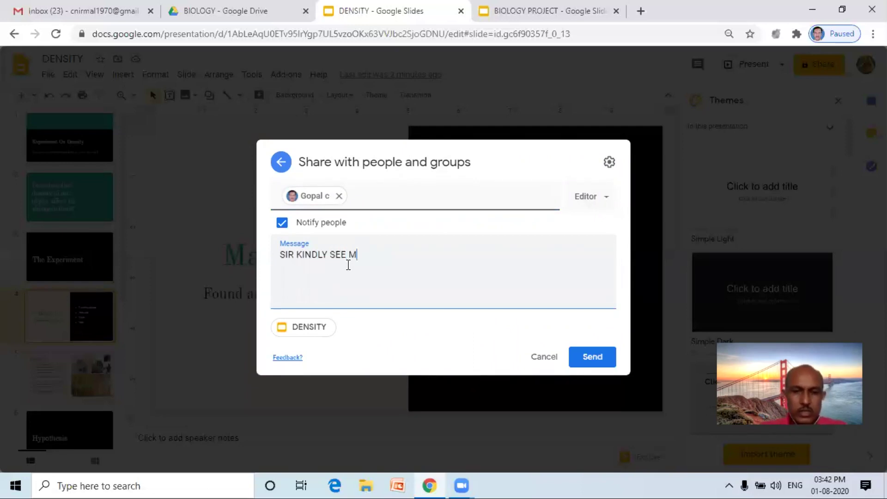
type("Y PROJECT")
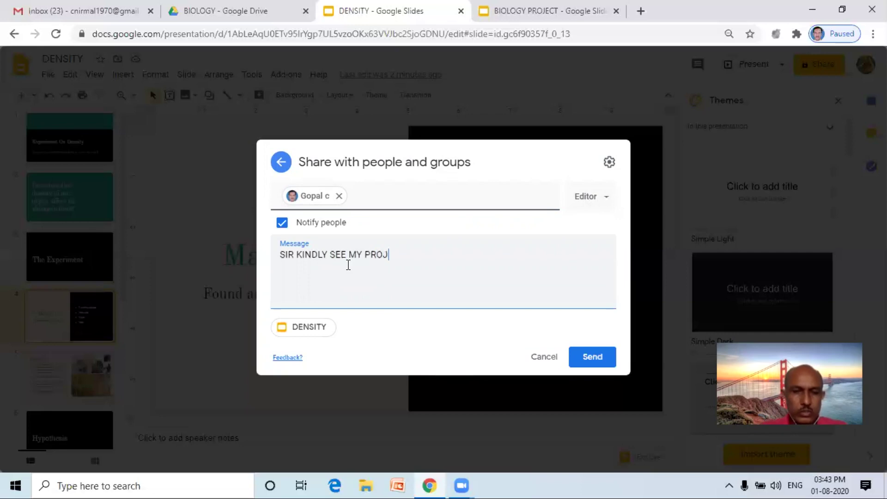
type("AND GUIDE FOR FURTHER IMPROVEMENT THNKS")
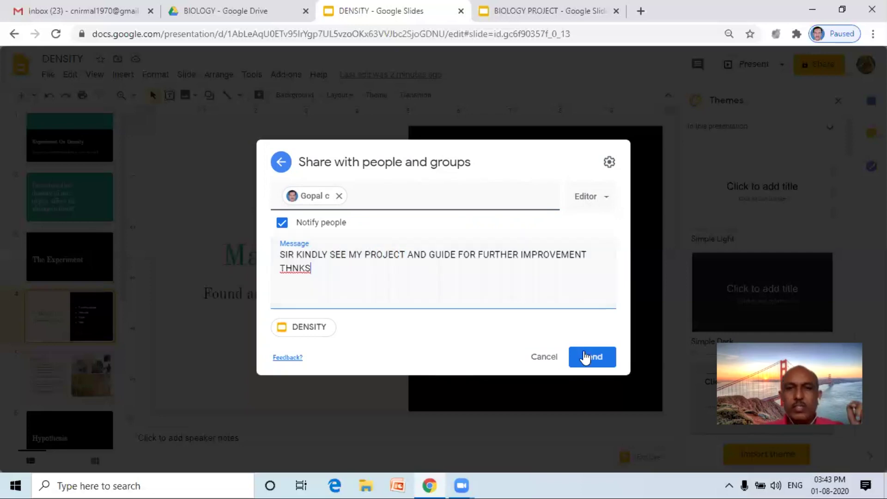
left_click(585, 357)
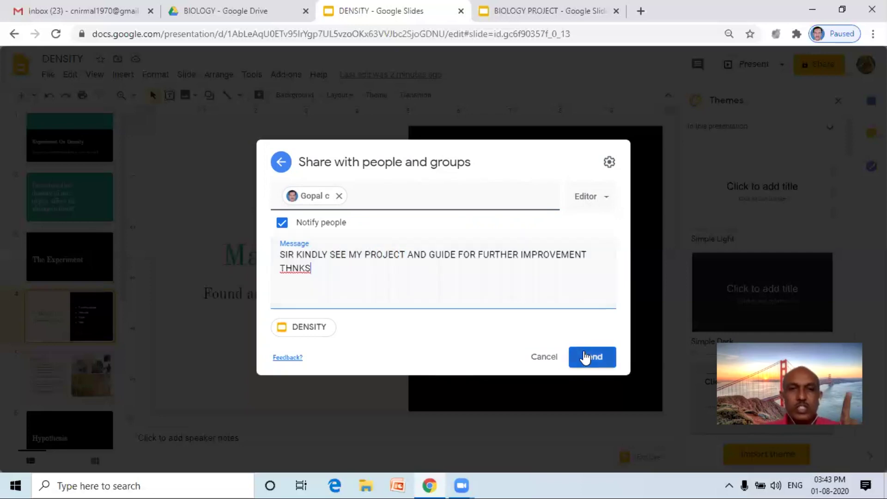
left_click(585, 357)
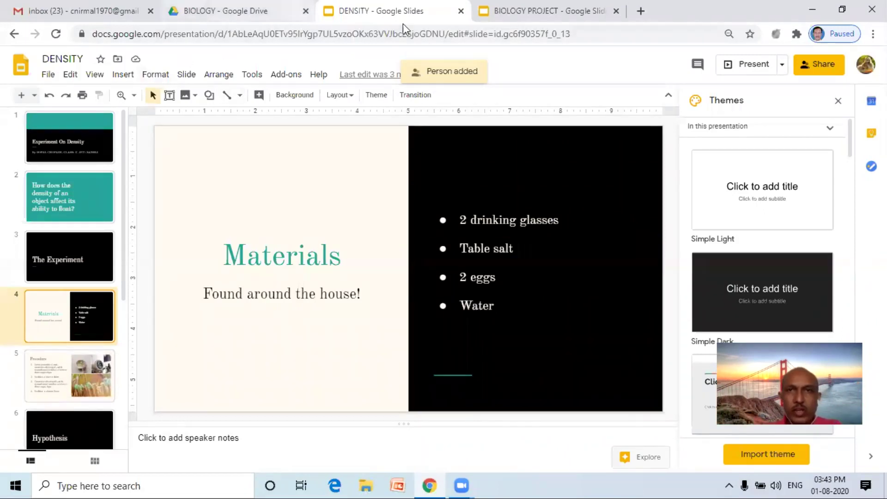
Close the DENSITY and BIOLOGY PROJECT tabs and return to the CLASS 11 A folder.
left_click(616, 10)
left_click(461, 11)
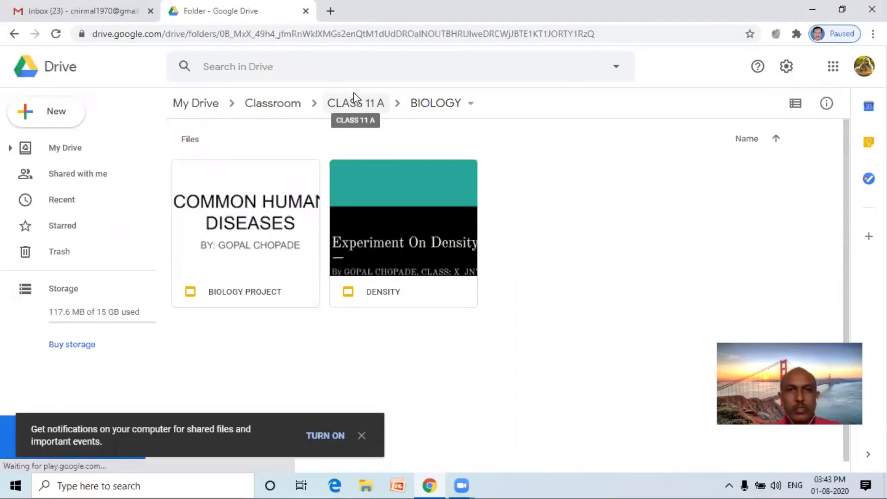
left_click(354, 101)
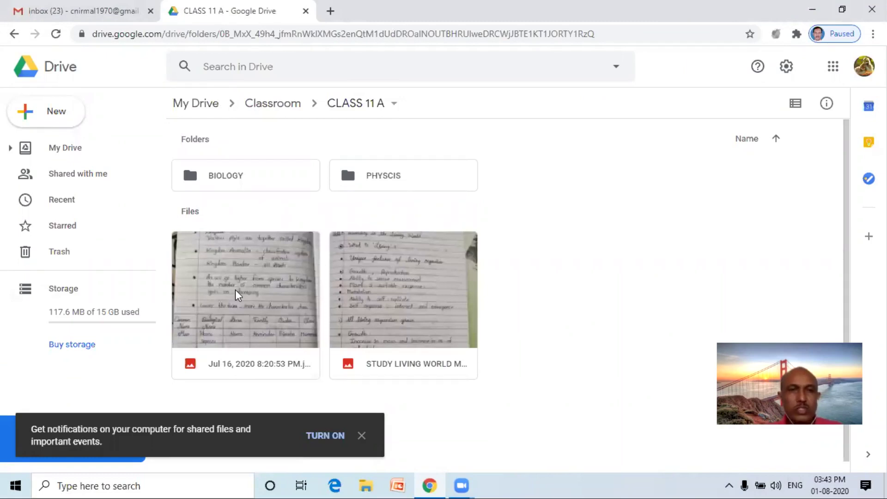
Move the Jul 16, 2020 8:20:53 PM.jpeg image into the BIOLOGY folder.
right_click(237, 296)
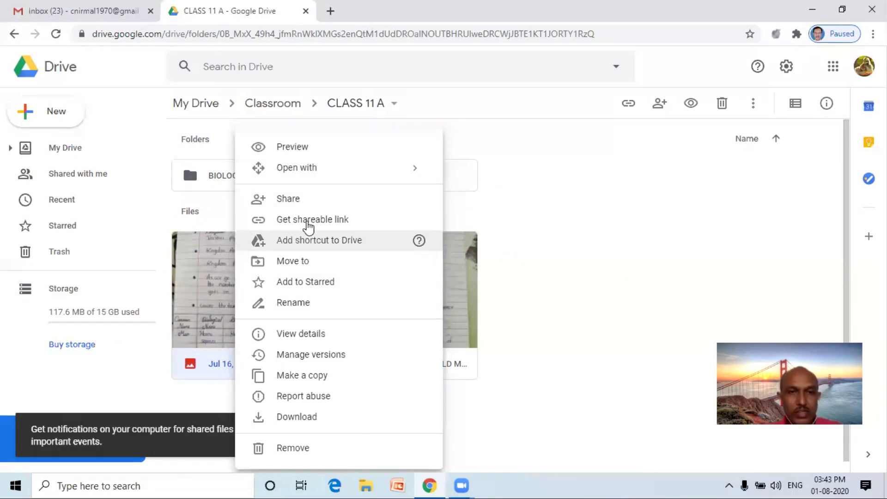
left_click(296, 263)
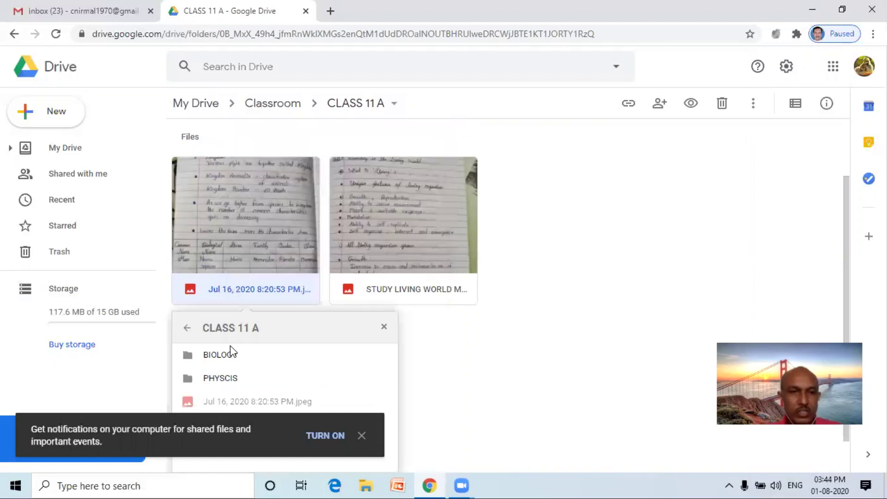
left_click(229, 355)
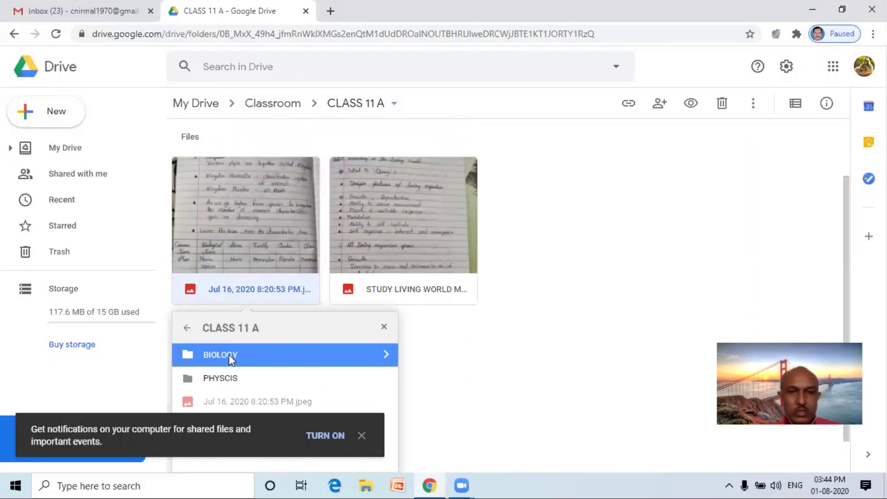
left_click(362, 435)
left_click_drag(266, 235, 249, 179)
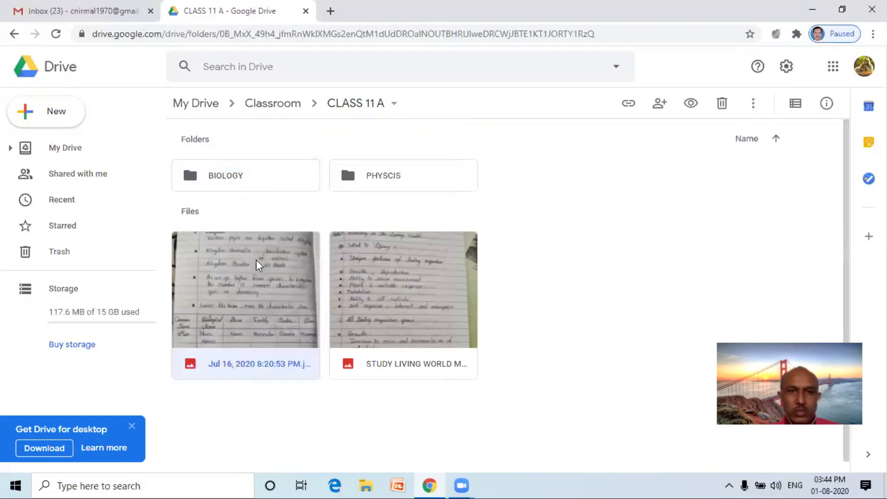
left_click_drag(257, 261, 252, 178)
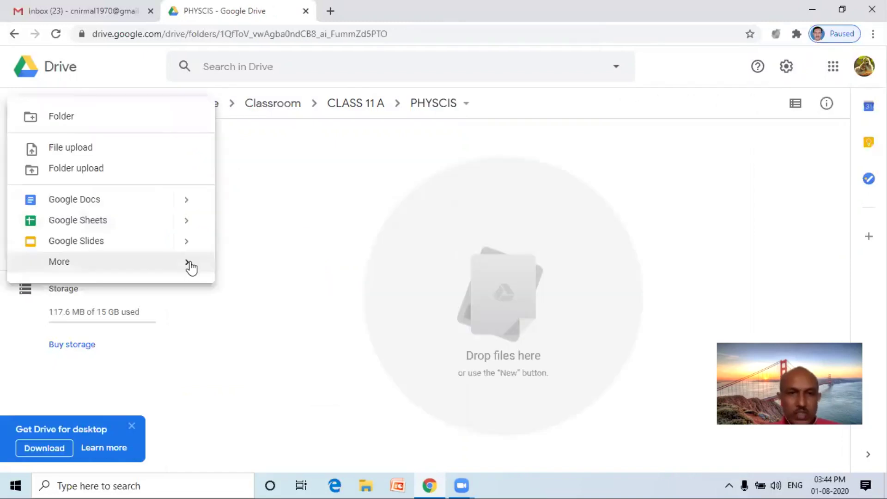
Start a new Google Doc from a template in the PHYSCIS folder.
mouse_move(190, 265)
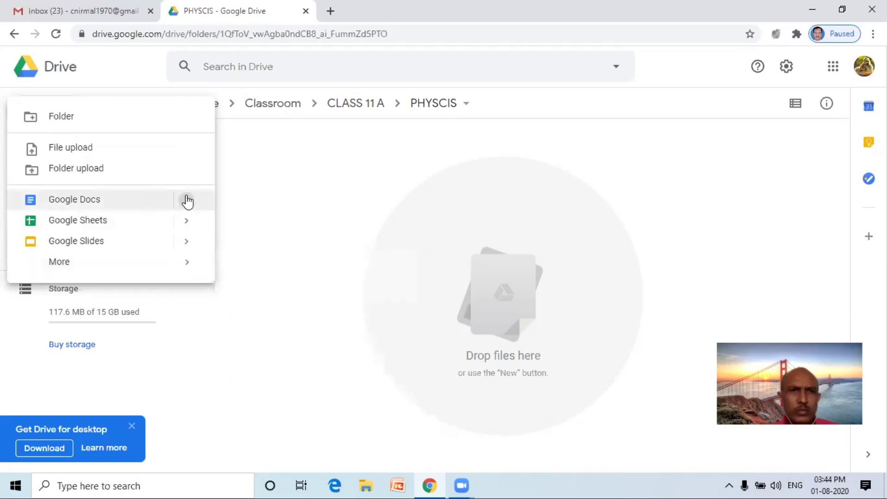
mouse_move(252, 228)
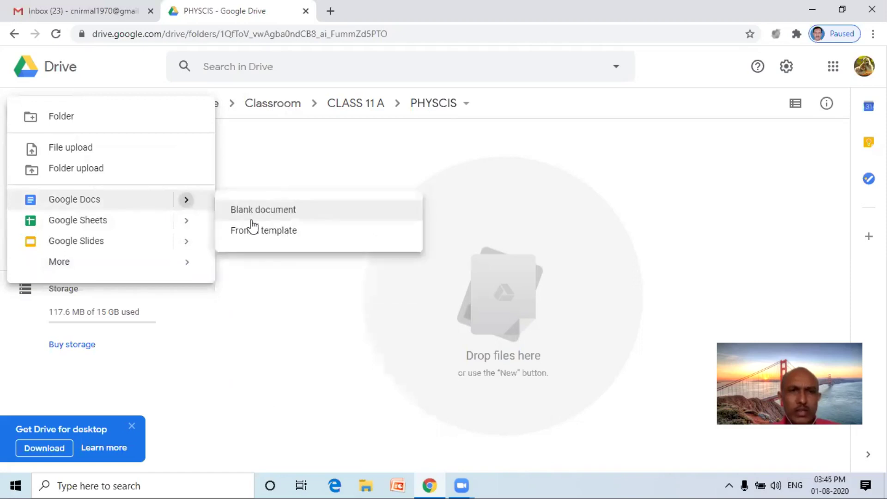
left_click(257, 231)
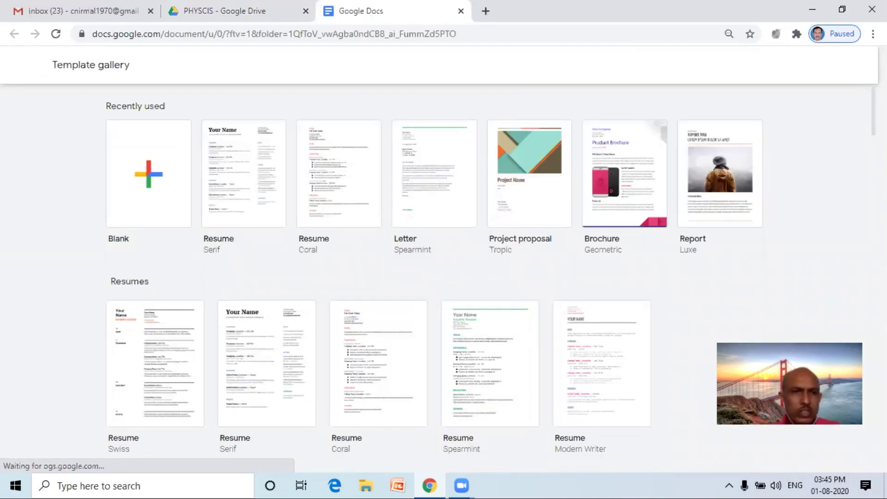
Scroll the template gallery down to the Education templates and the Science Lab Report.
scroll(439, 278, "down", 2)
scroll(439, 277, "down", 5)
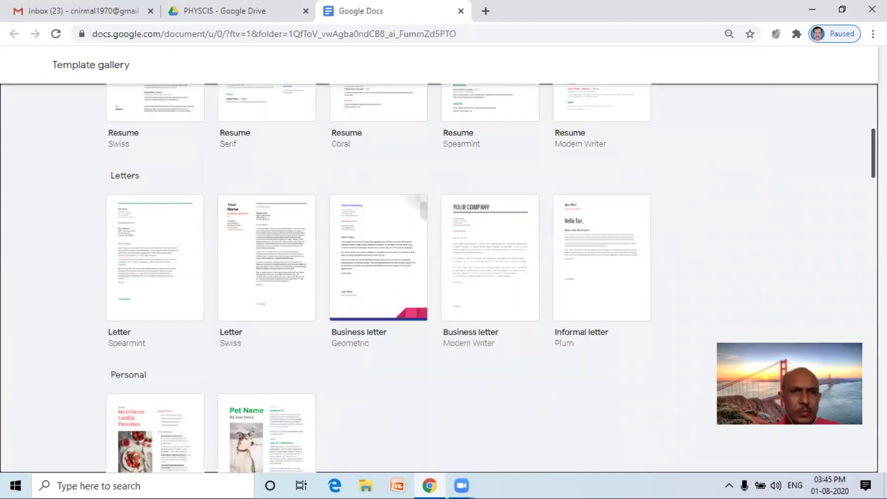
scroll(439, 277, "down", 7)
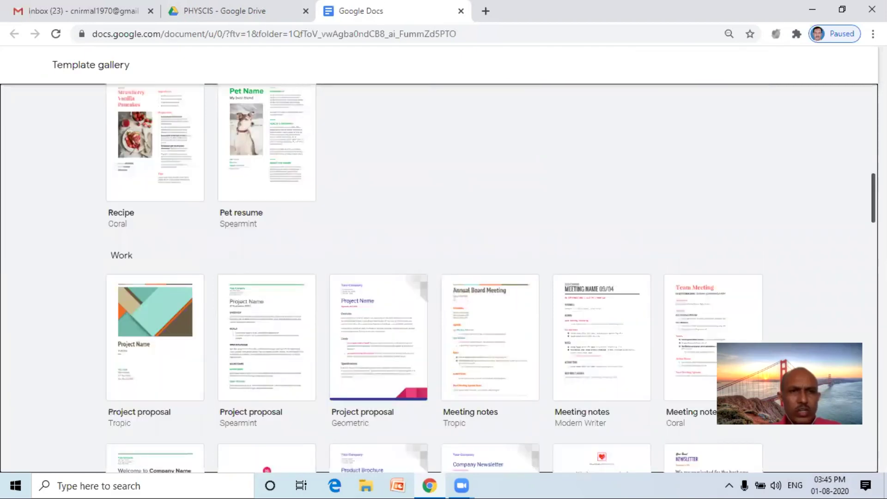
scroll(439, 277, "down", 2)
scroll(439, 277, "down", 2)
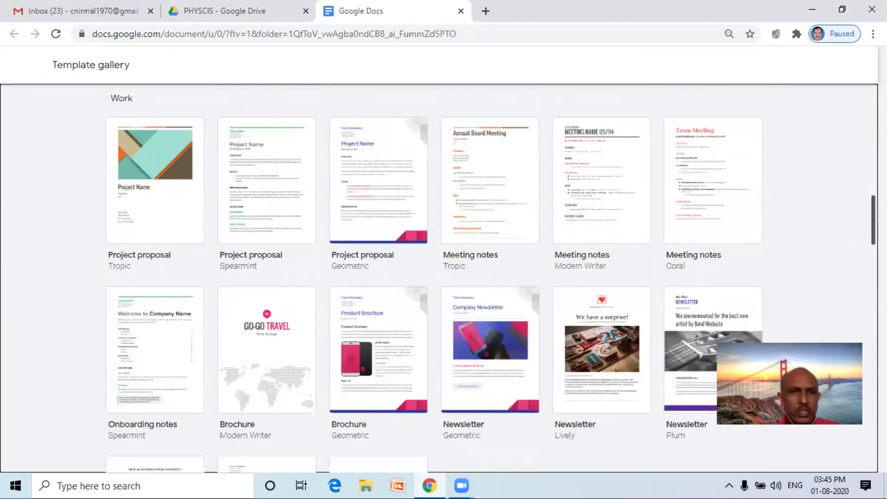
scroll(439, 277, "down", 6)
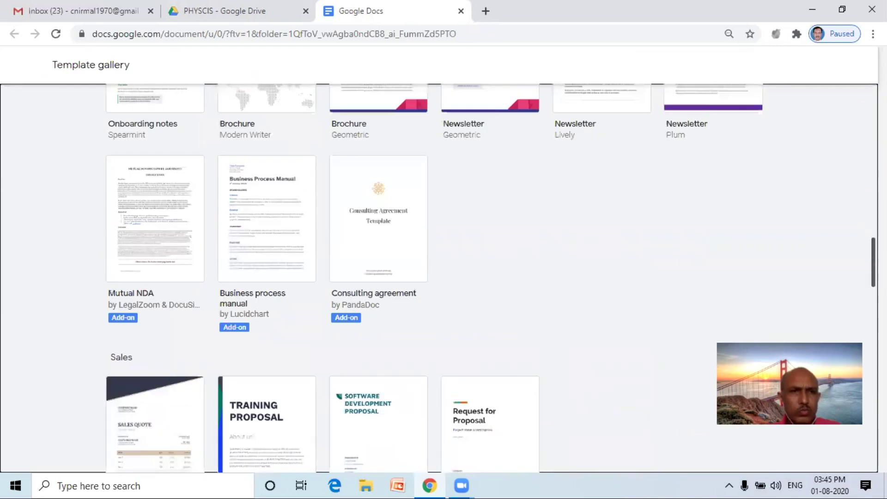
scroll(439, 277, "down", 4)
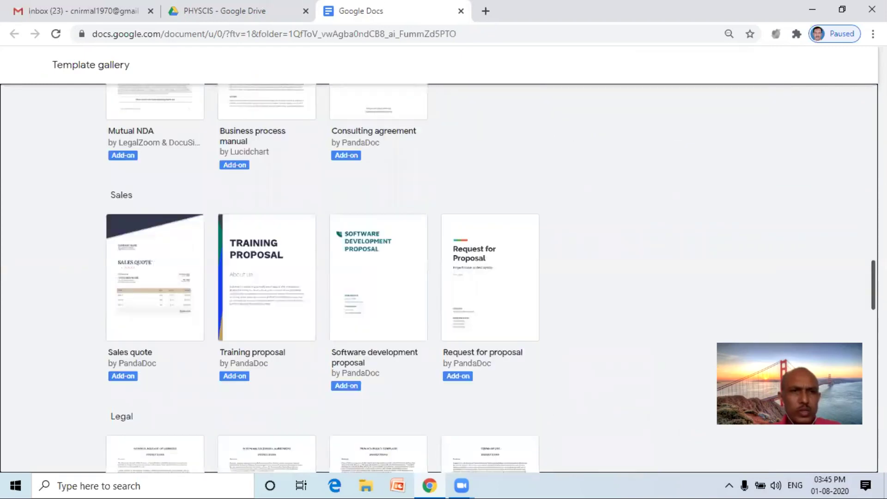
scroll(439, 277, "down", 6)
scroll(439, 277, "down", 4)
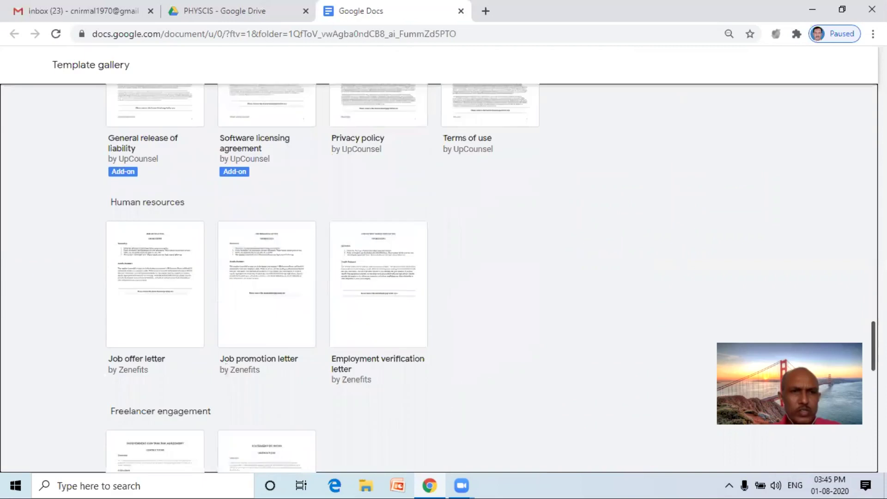
scroll(439, 277, "down", 3)
scroll(439, 278, "down", 7)
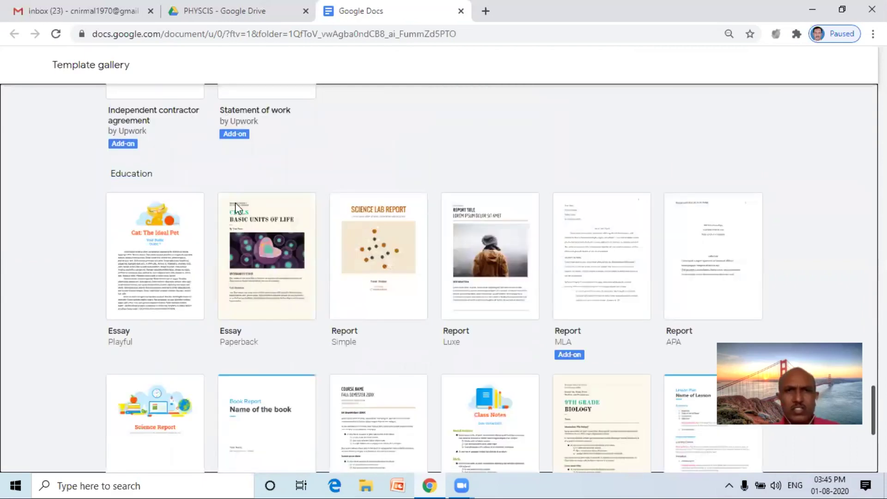
scroll(383, 220, "down", 1)
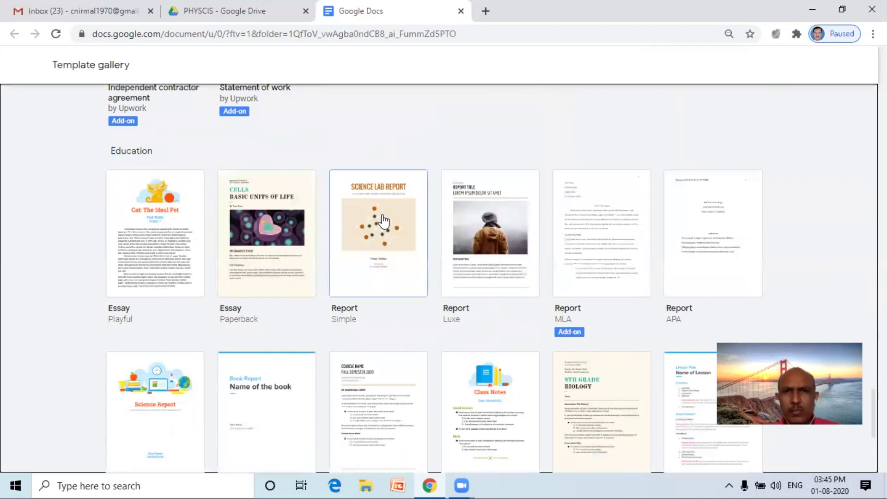
Create a Science Lab Report document and change its heading to SCIENCE LAB ACTIVITY.
left_click(381, 214)
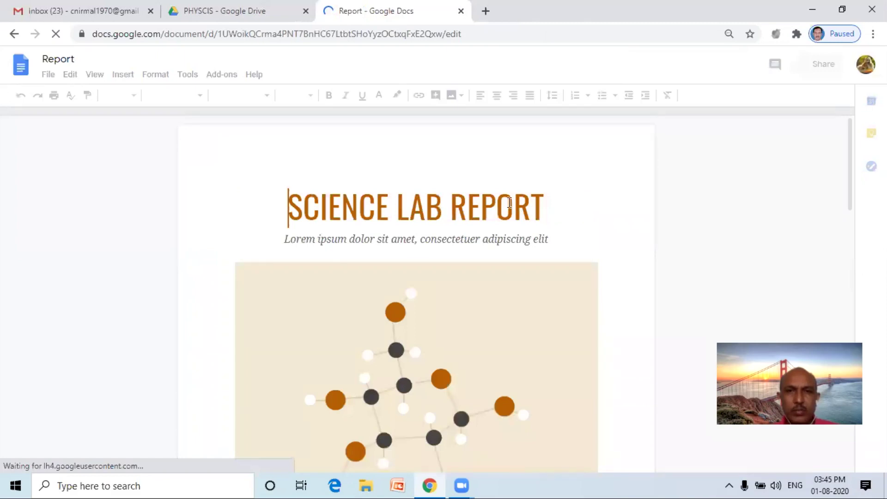
double_click(459, 201)
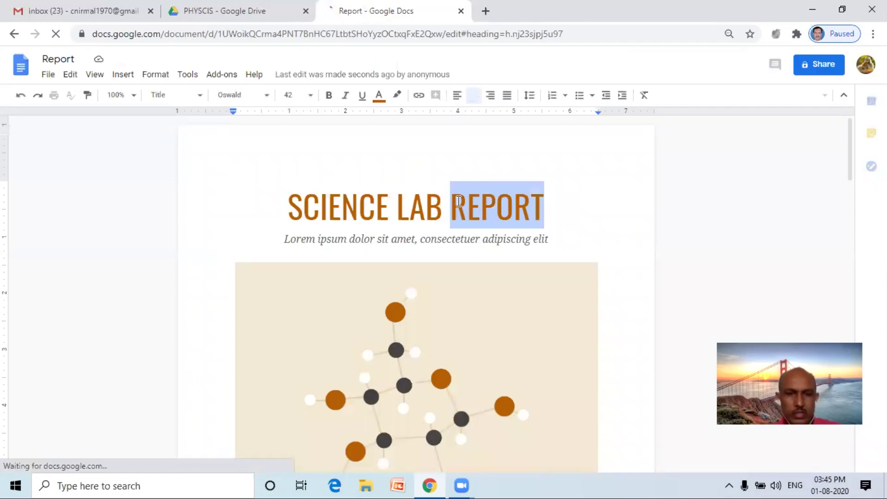
type("A")
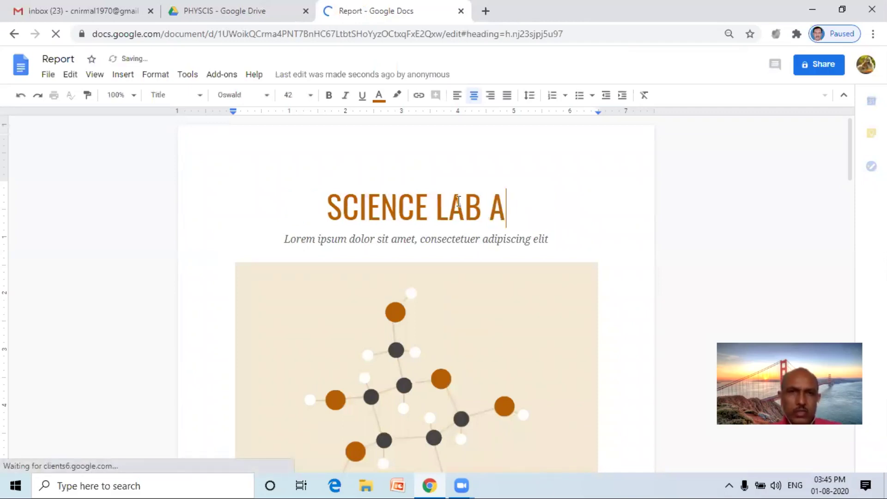
type("CT")
Browse the document outline through the PROCEDURE, DATA and RESULTS sections.
left_click(72, 198)
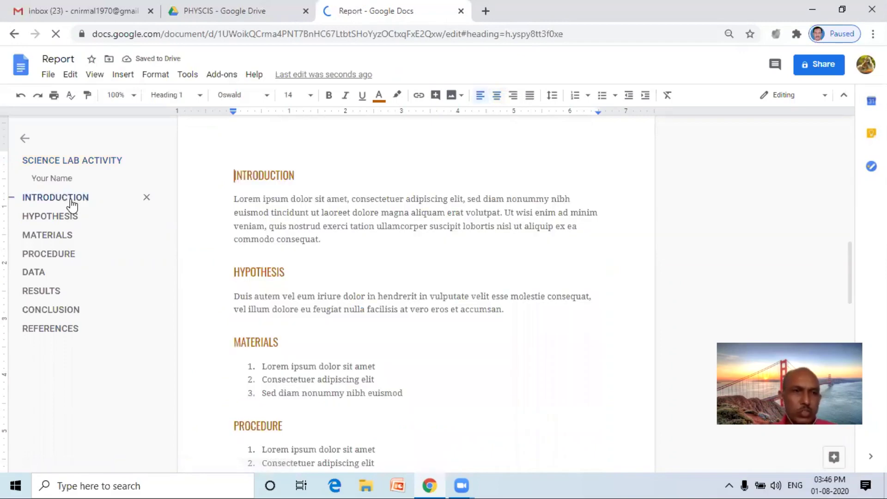
left_click(61, 255)
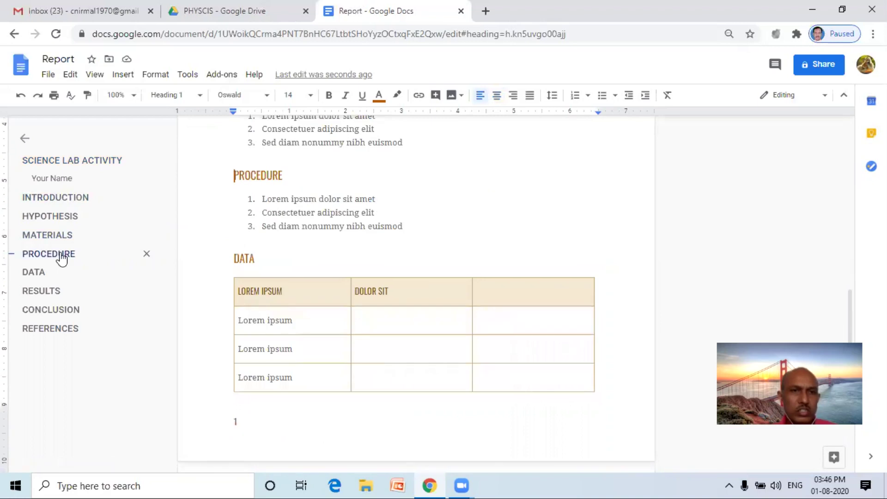
left_click(47, 272)
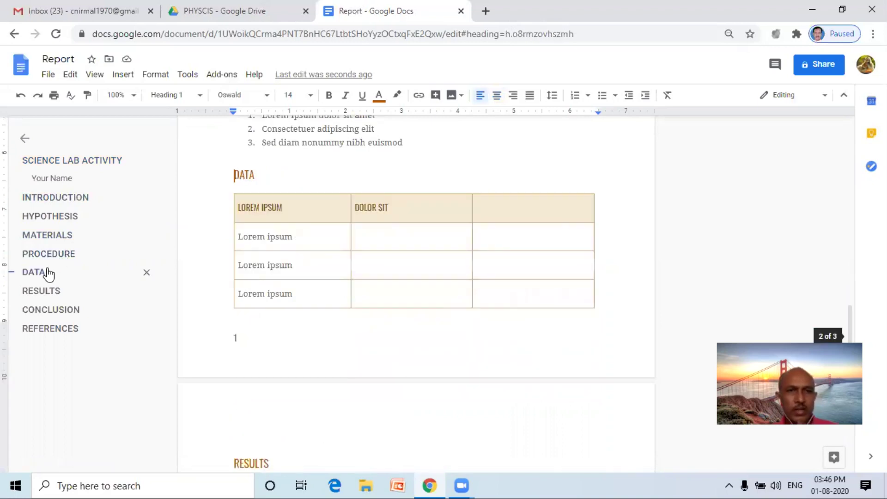
left_click(41, 291)
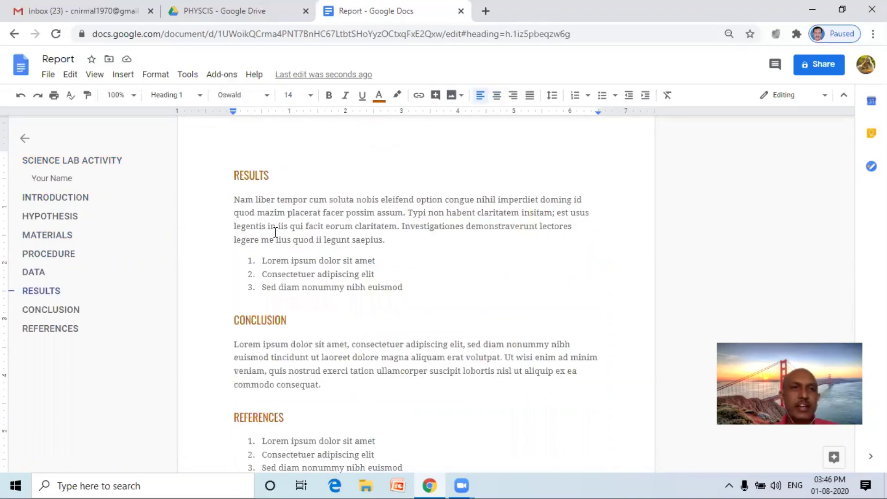
Name the document PHYSCIS ACTIVITY 1, open its sharing settings, and return to Gmail.
left_click(66, 58)
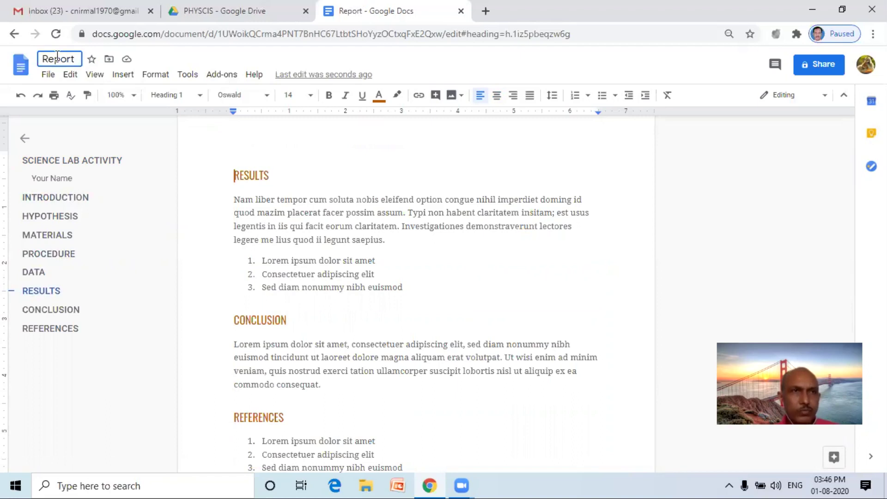
double_click(39, 56)
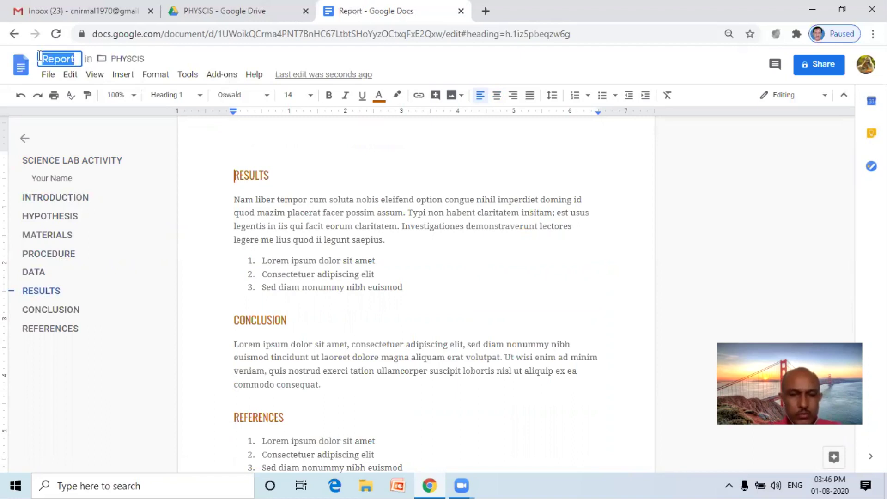
type("PHYSCI")
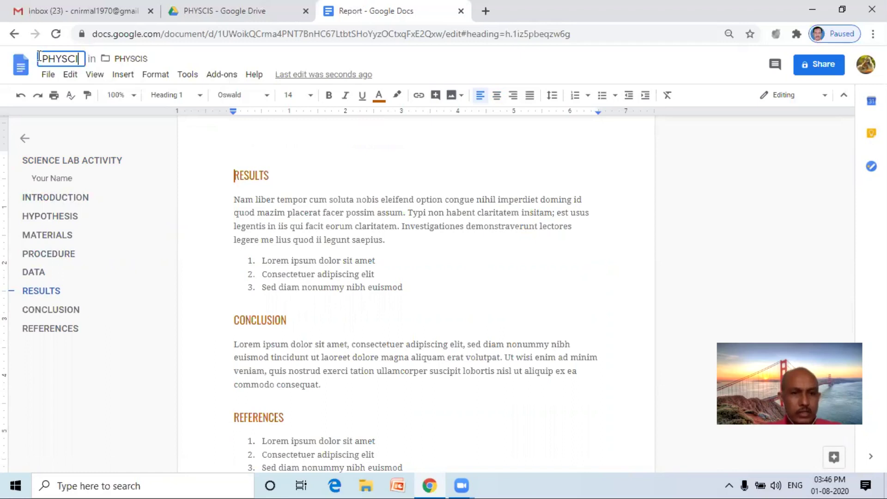
type("S ACTIVITY 1")
left_click(816, 67)
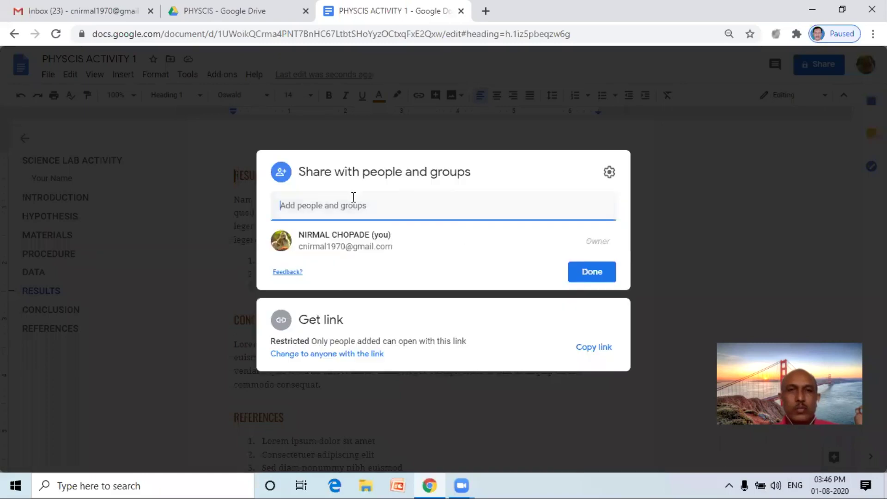
left_click(83, 11)
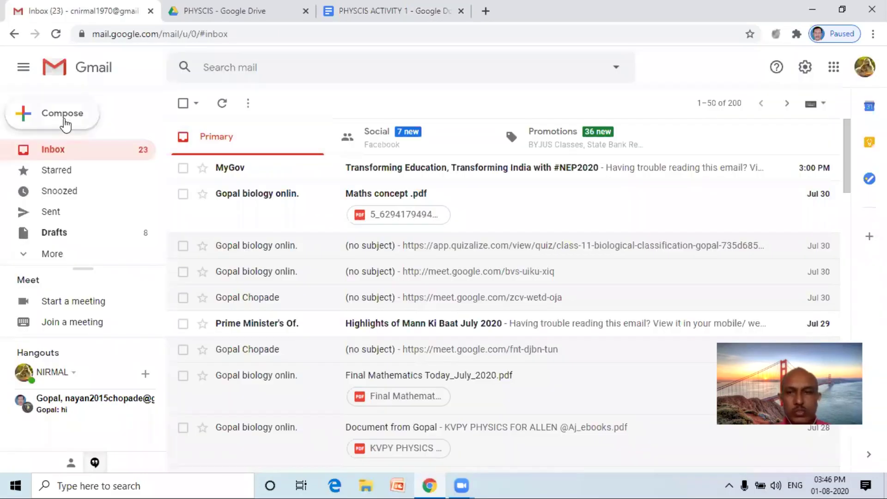
Email the contact the PHYSCIS ACTIVITY 1 link with subject XYZ, granting view access.
left_click(65, 124)
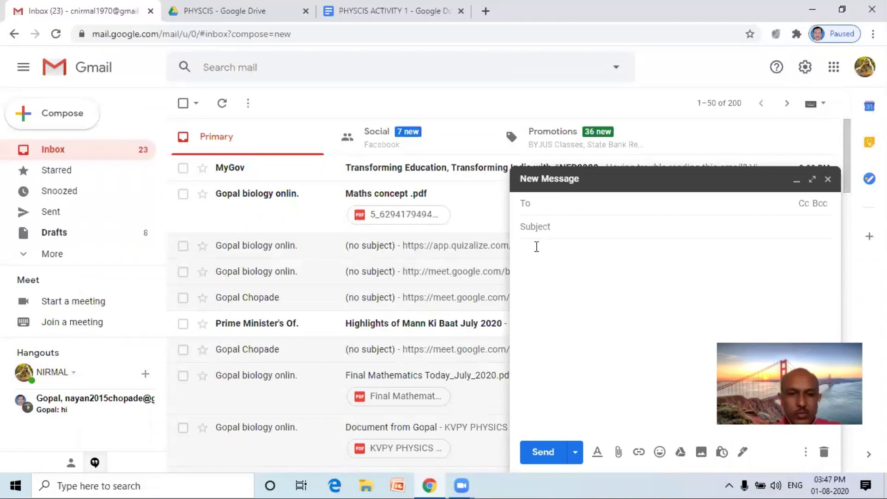
type("G")
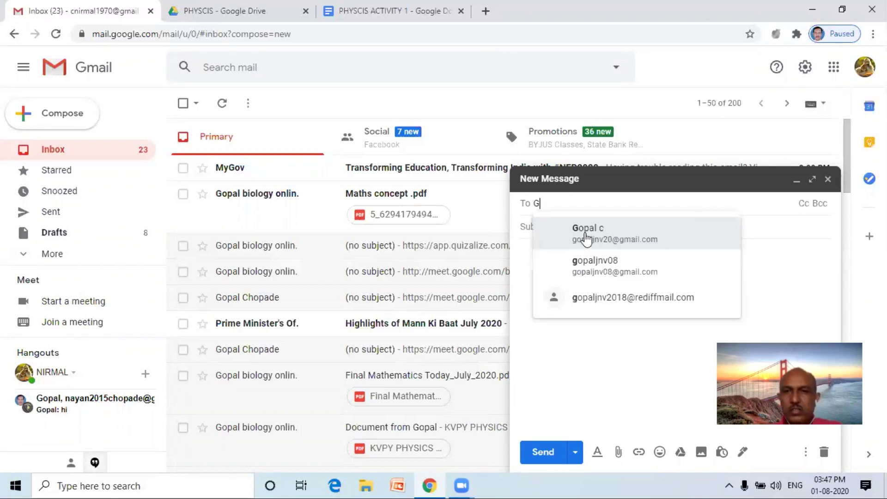
key("Return")
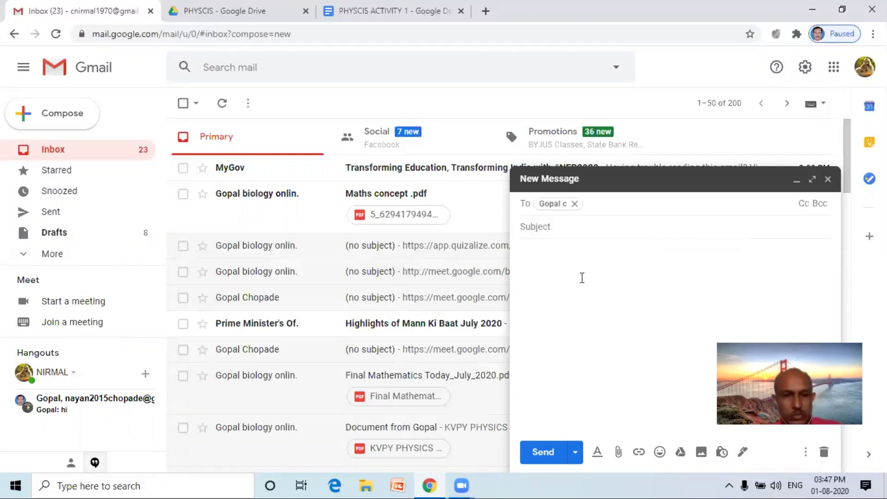
left_click(582, 278)
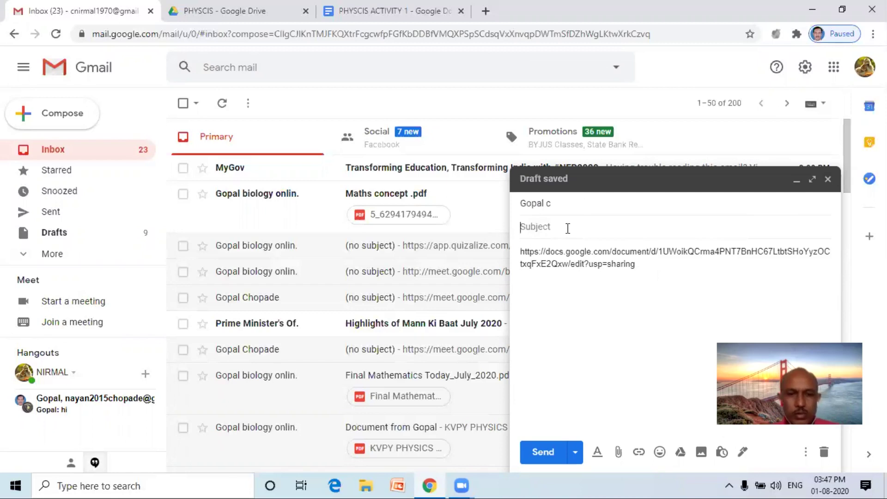
type("XYZ")
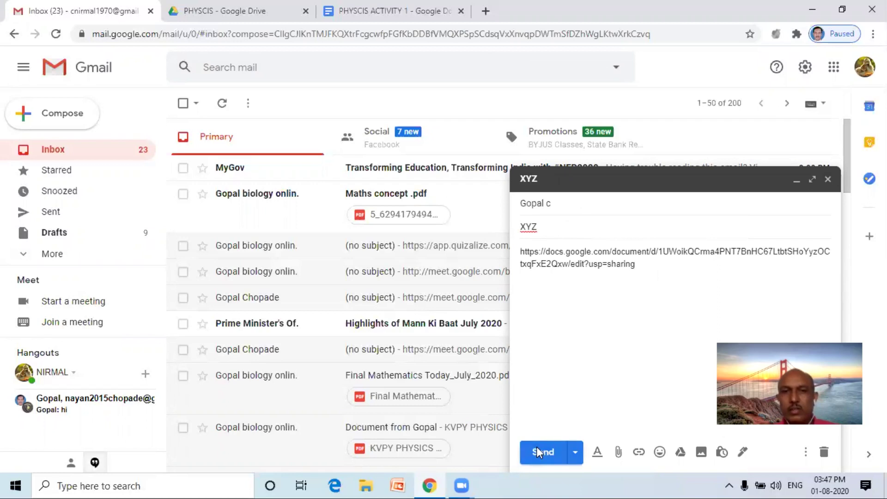
left_click(539, 453)
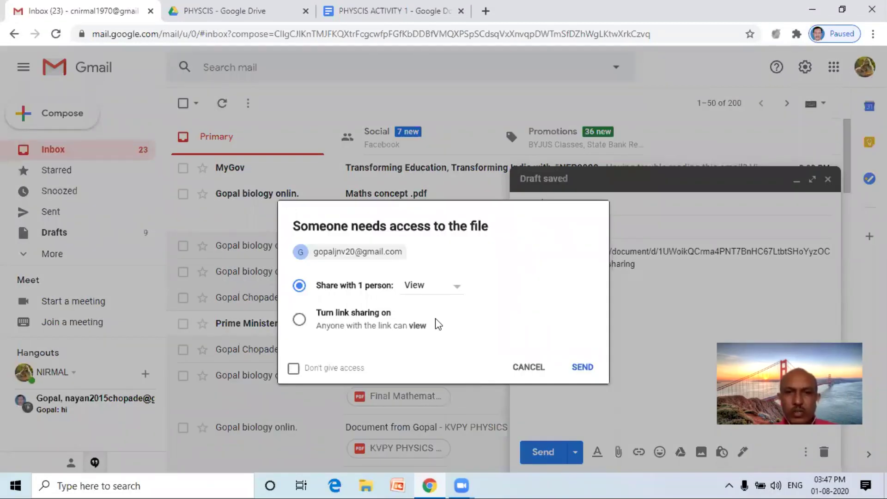
left_click(582, 368)
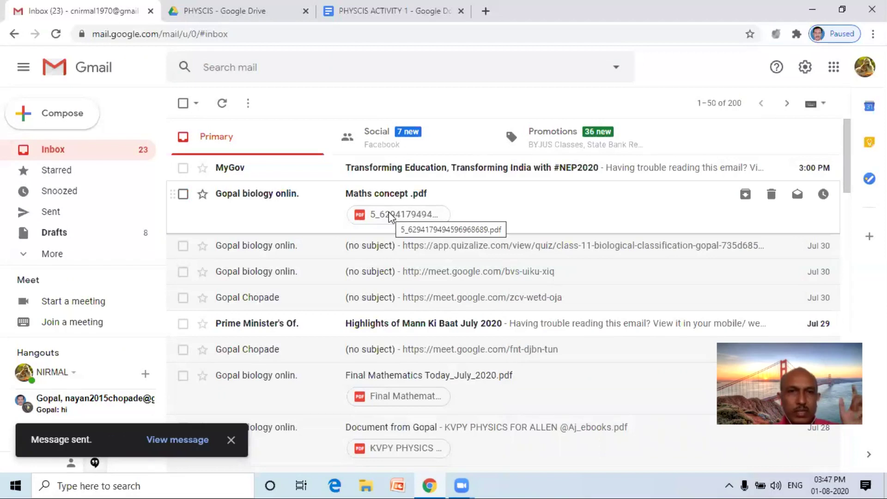
Add the Maths concept email's PDF attachment to My Drive, then close the preview.
left_click(391, 216)
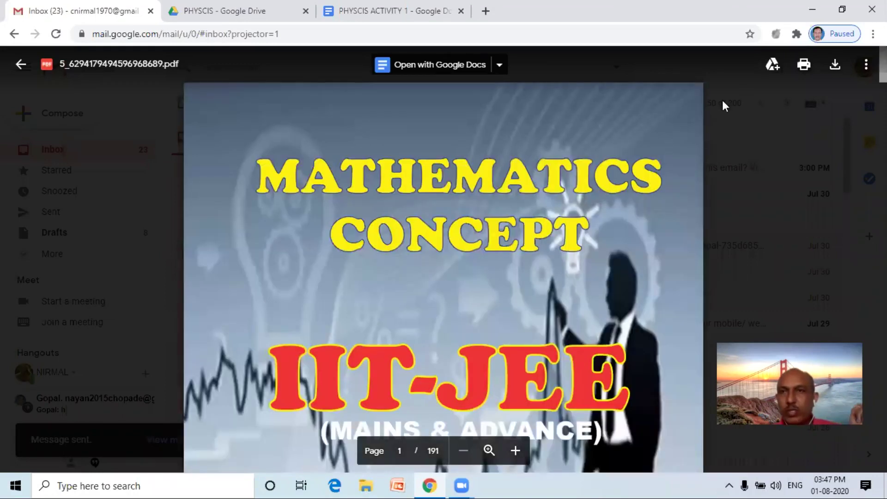
left_click(773, 65)
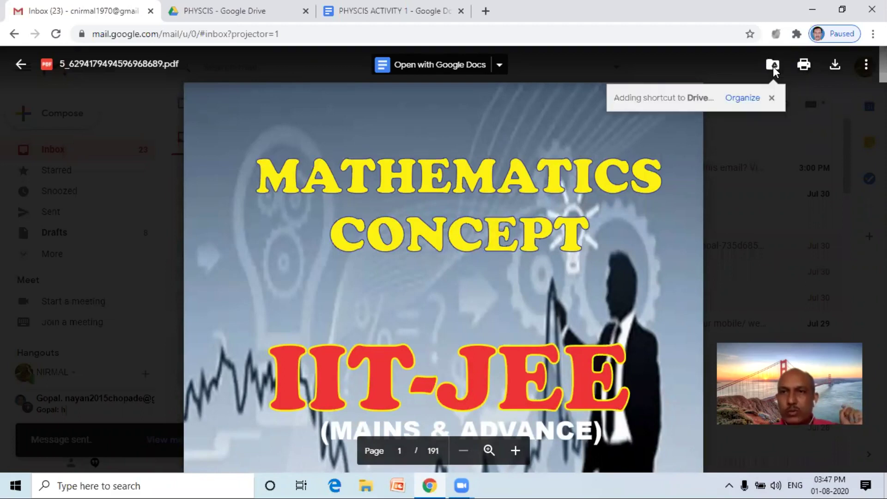
left_click(770, 98)
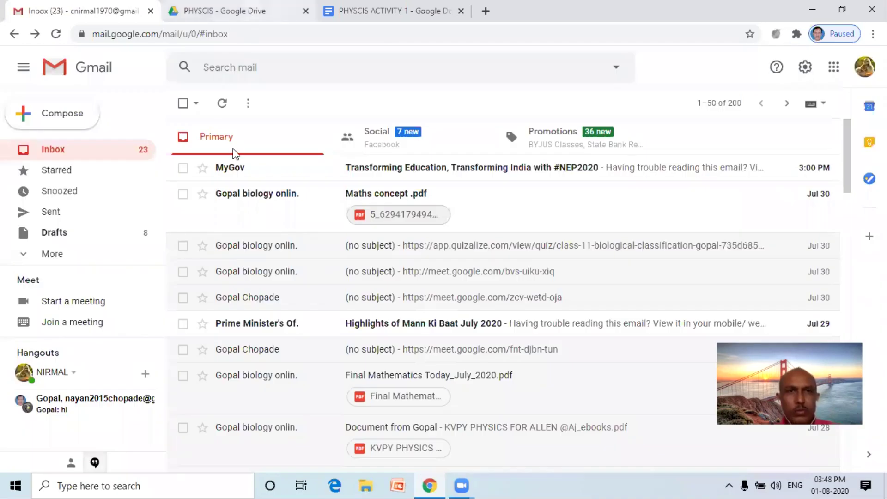
Switch to Google Drive and scroll My Drive to the Mathematics Concept IIT-JEE PDF.
key("ctrl+Tab")
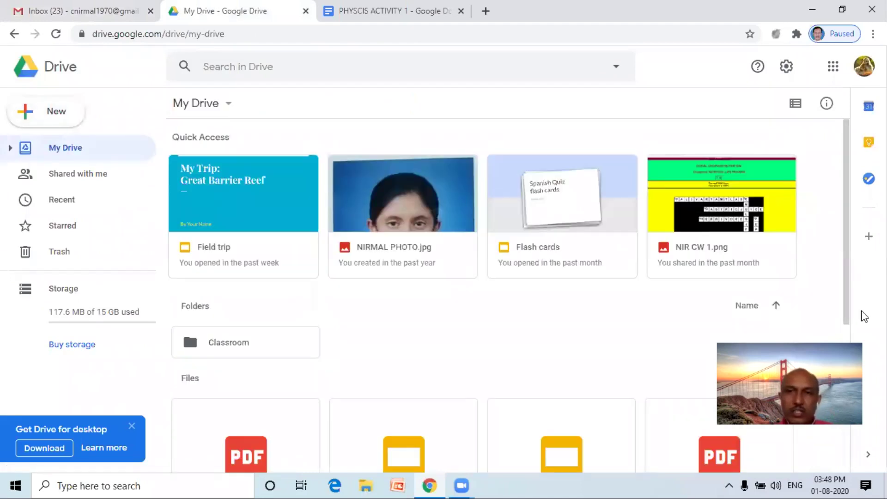
scroll(504, 296, "down", 3)
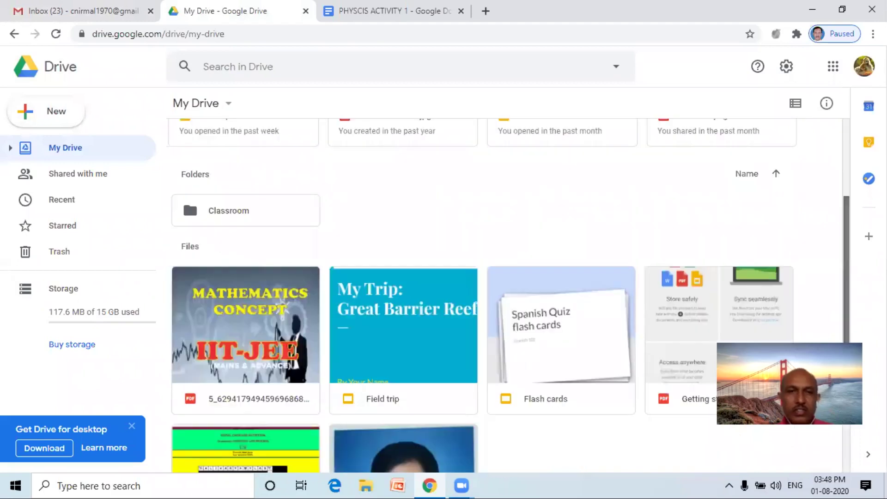
scroll(504, 296, "down", 3)
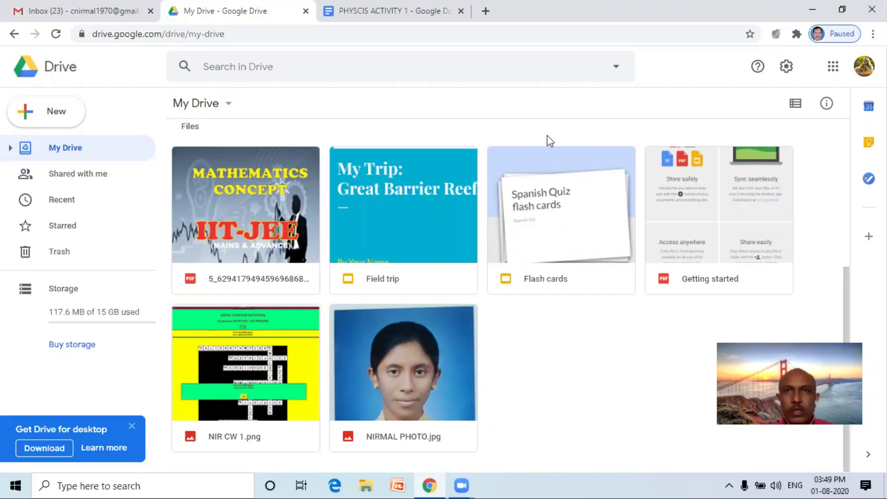
Open WhatsApp Web in a new tab and download 2019 20 result.pdf from a contact's chat.
left_click(485, 11)
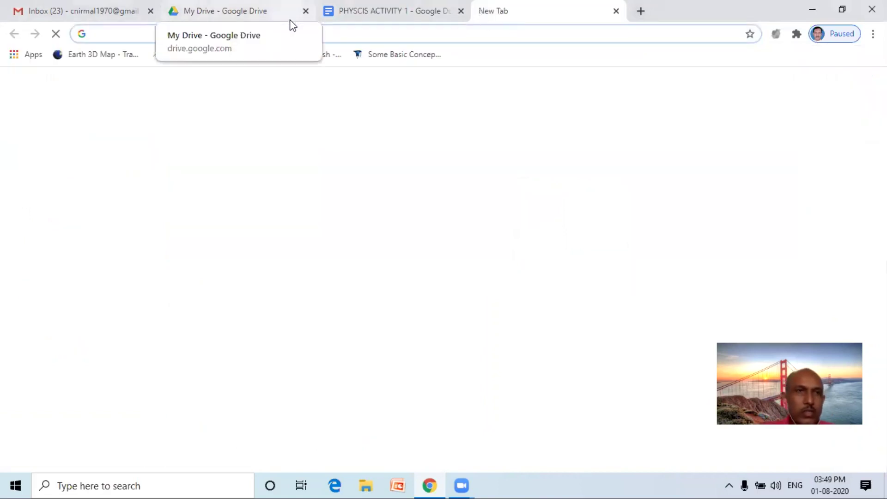
type("W")
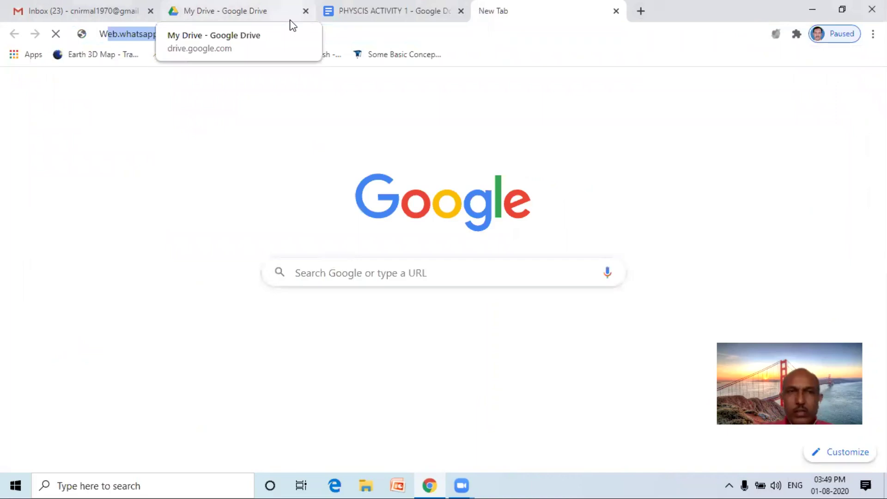
key("Return")
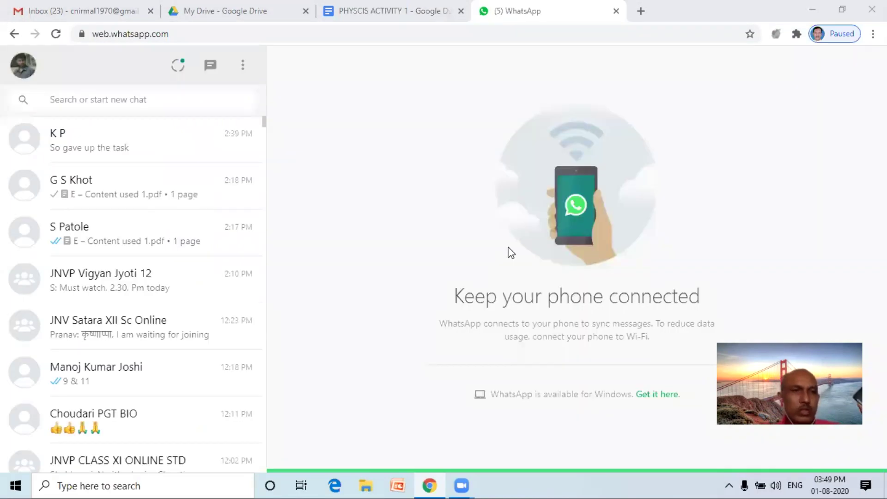
left_click(164, 383)
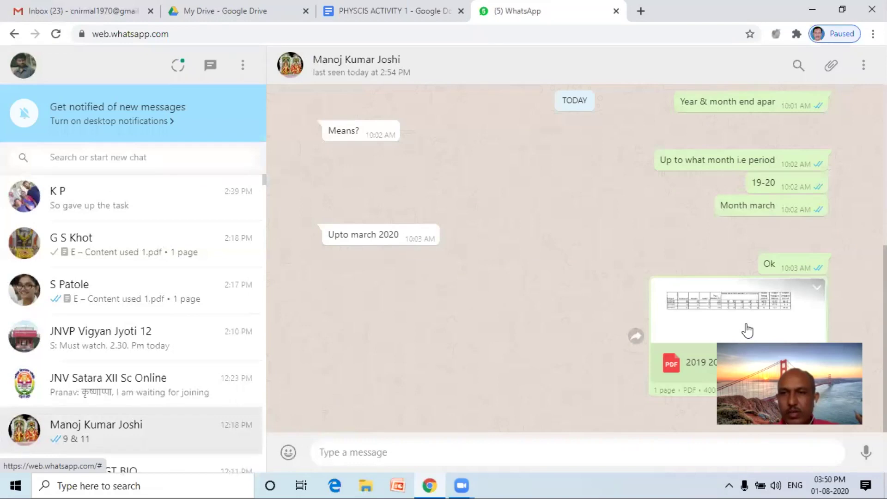
left_click(787, 341)
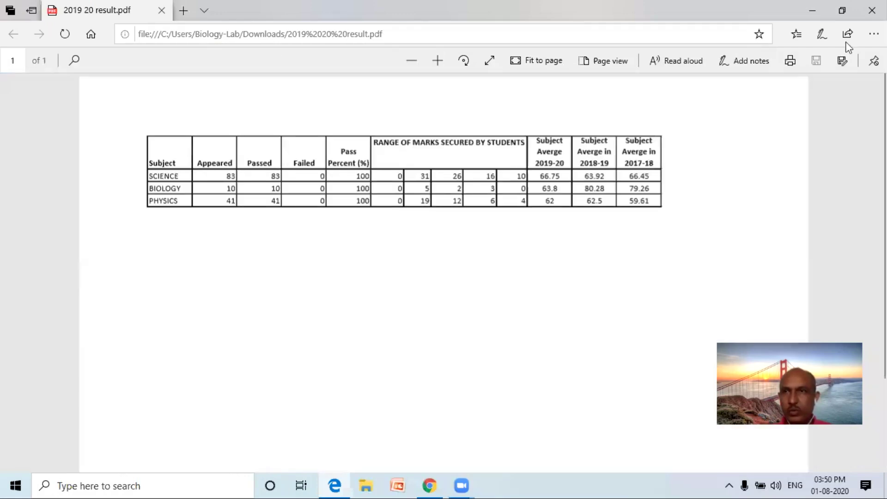
Close the PDF viewer to get back to the Gmail inbox.
left_click(872, 10)
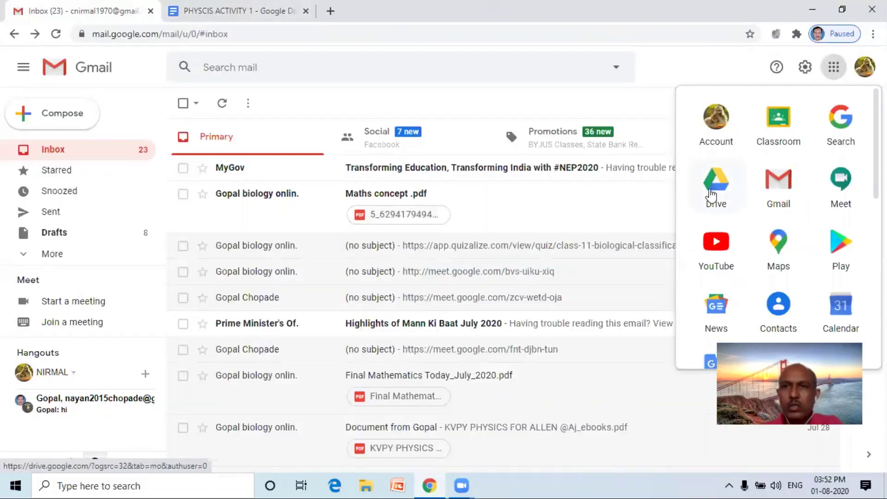
Open Google Drive from the apps grid, then launch Google Classroom from Drive's apps grid.
left_click(710, 193)
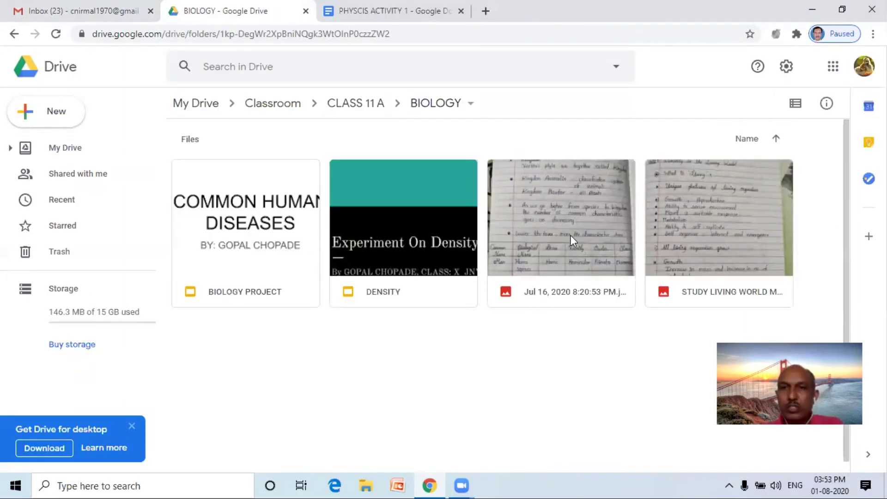
left_click(830, 70)
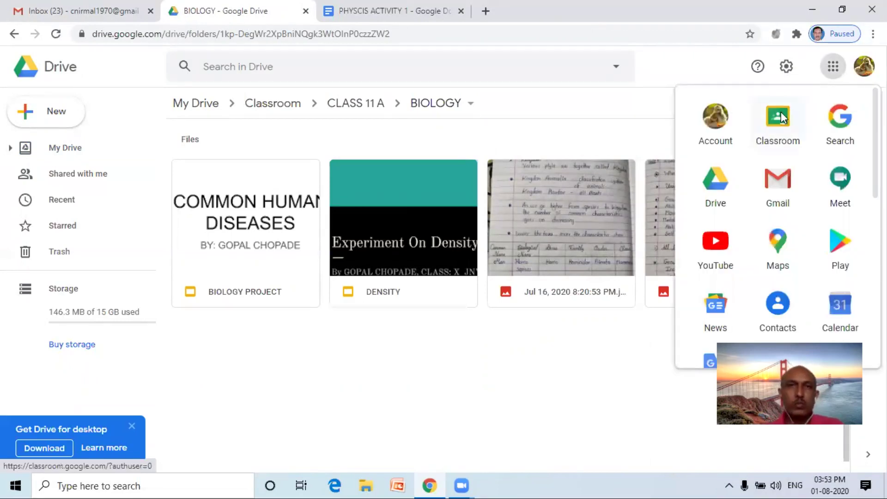
left_click(781, 117)
left_click(615, 10)
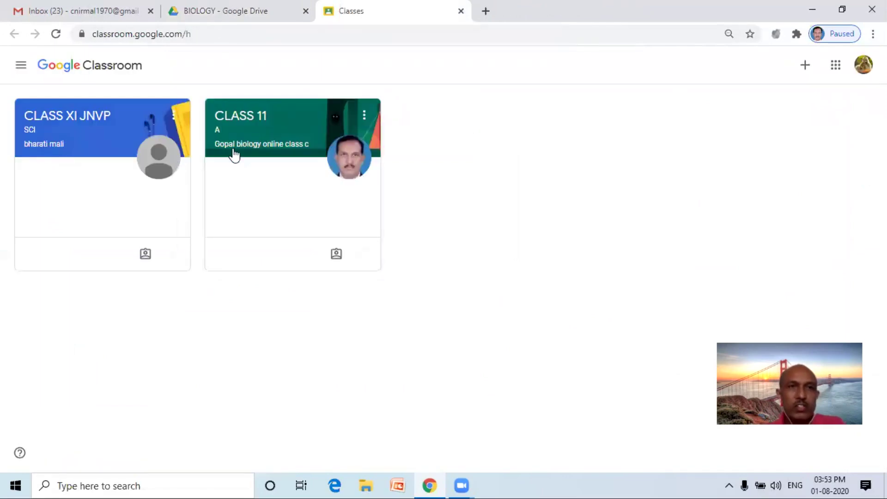
Open the CLASS 11 A class, review its Classwork list, and return to the Stream.
left_click(257, 118)
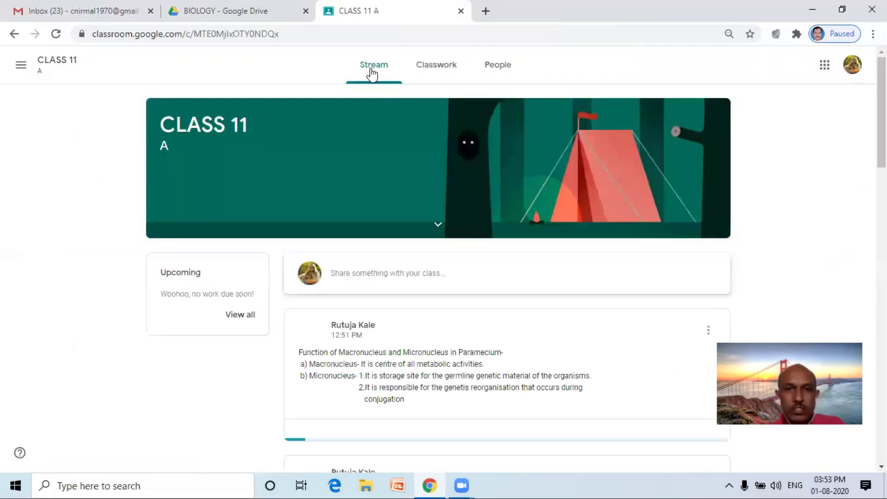
left_click(437, 74)
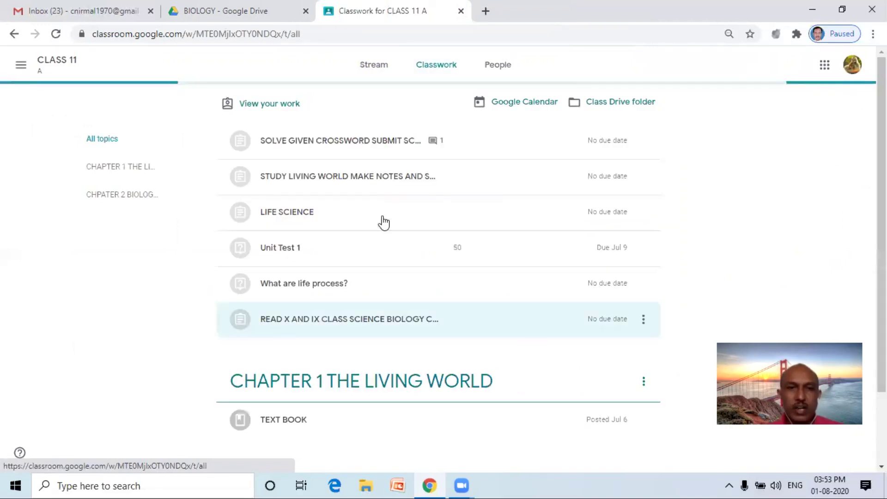
left_click(377, 80)
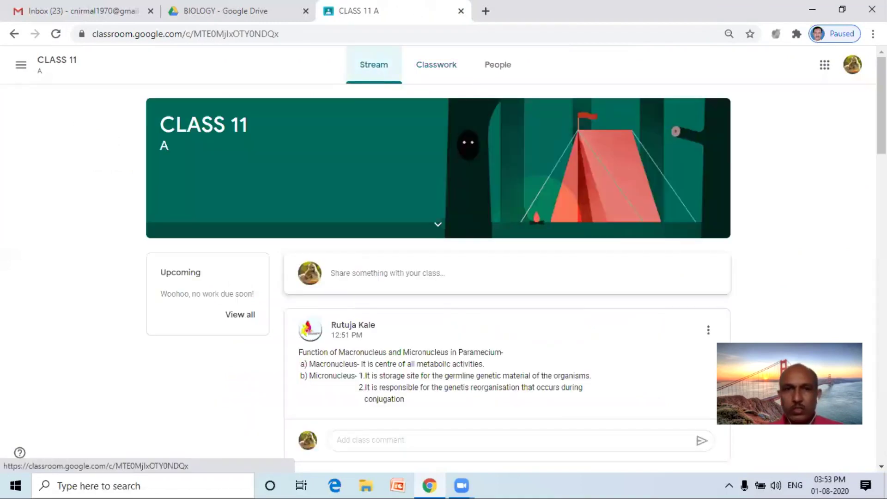
scroll(367, 235, "down", 1)
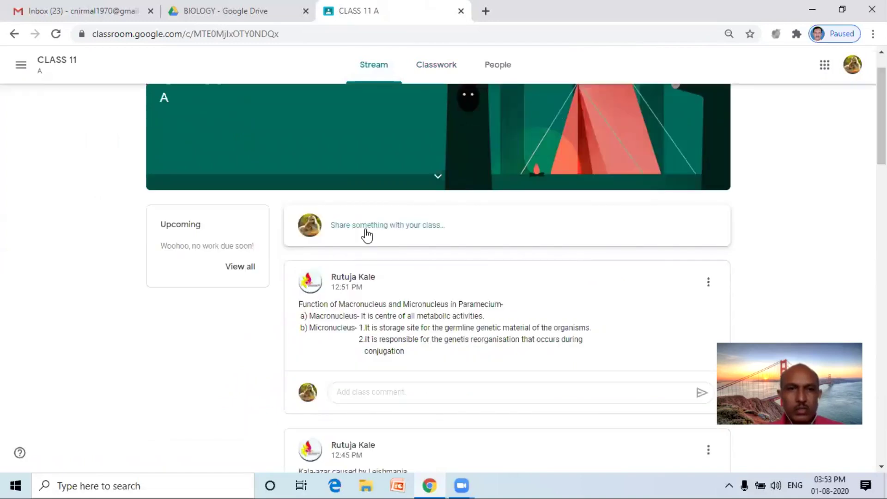
Post 'MY BIOLOGY PROJECT' to the stream with the BIOLOGY PROJECT slides attached from Google Drive.
left_click(368, 236)
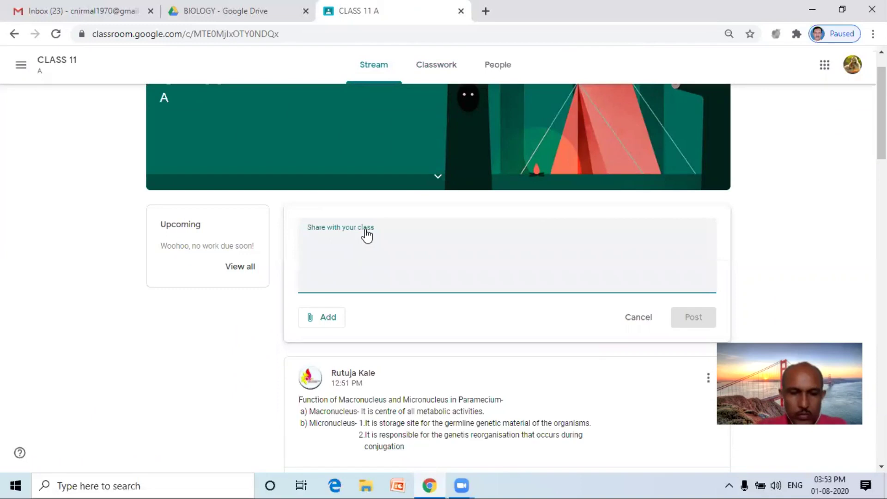
type("MY BIOLOGY PROJECT")
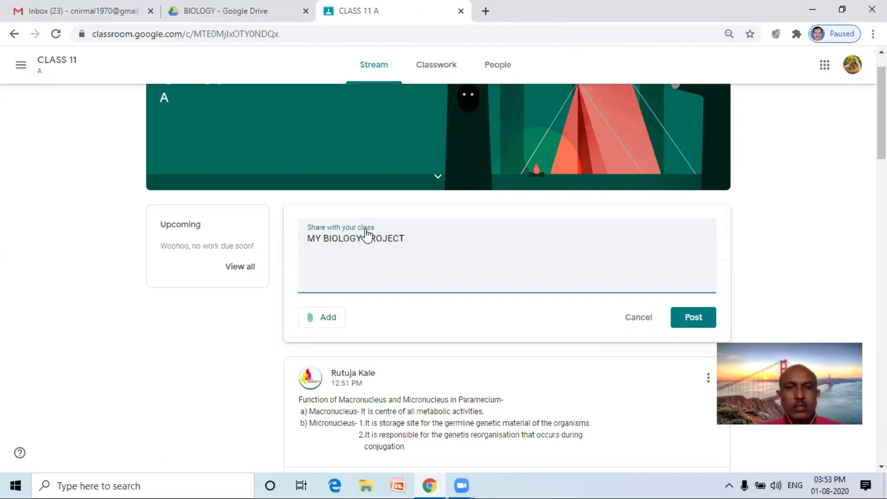
left_click(329, 322)
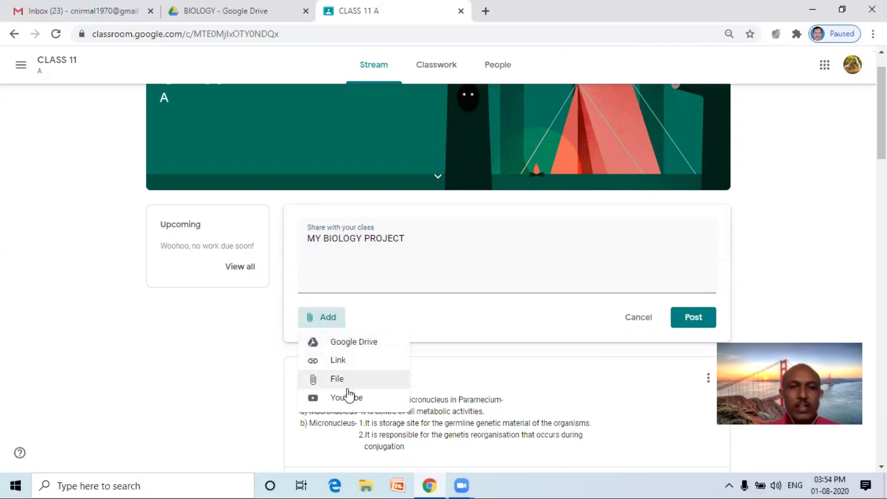
left_click(353, 347)
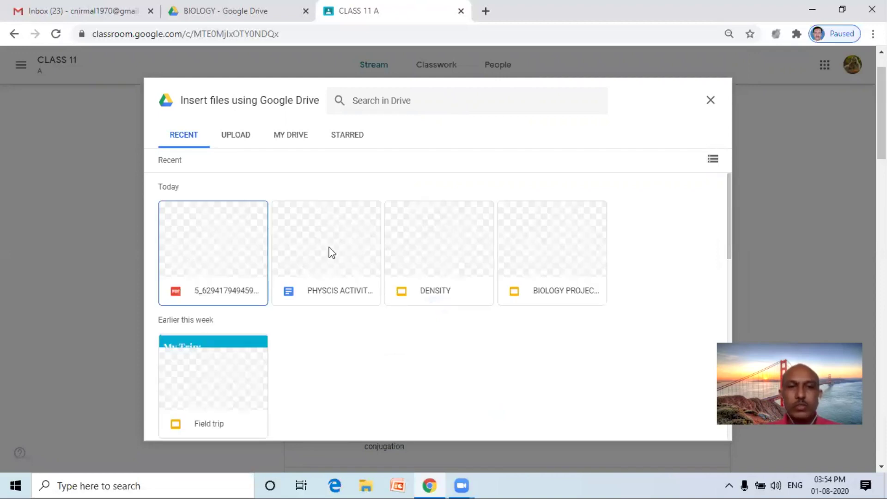
left_click(542, 246)
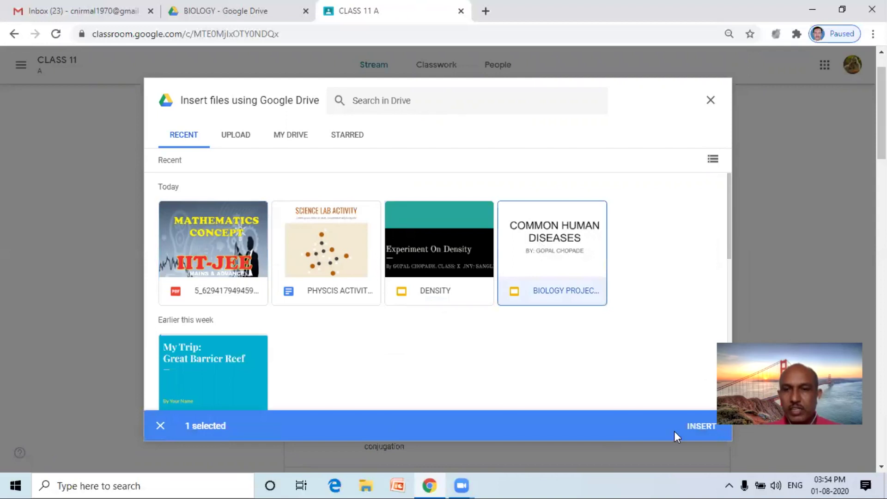
left_click(701, 426)
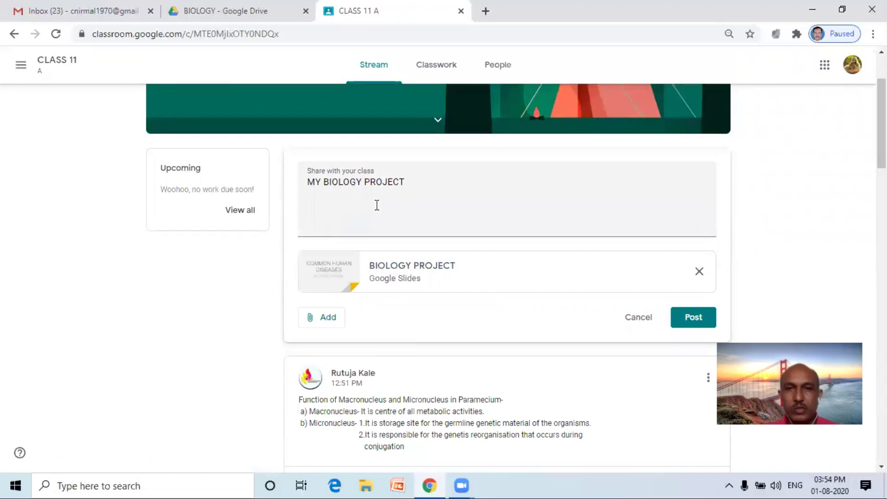
left_click(694, 318)
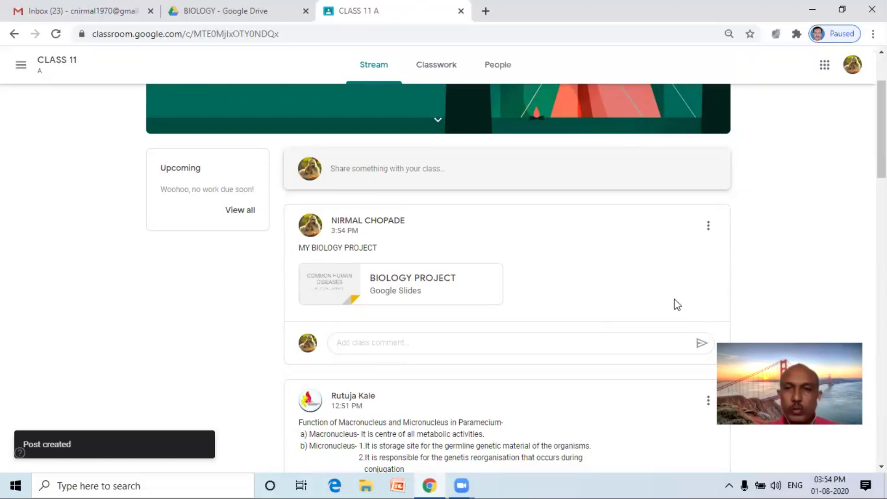
Start a new class post and upload heart beat.htm from the HOT POTATO folder.
left_click(378, 170)
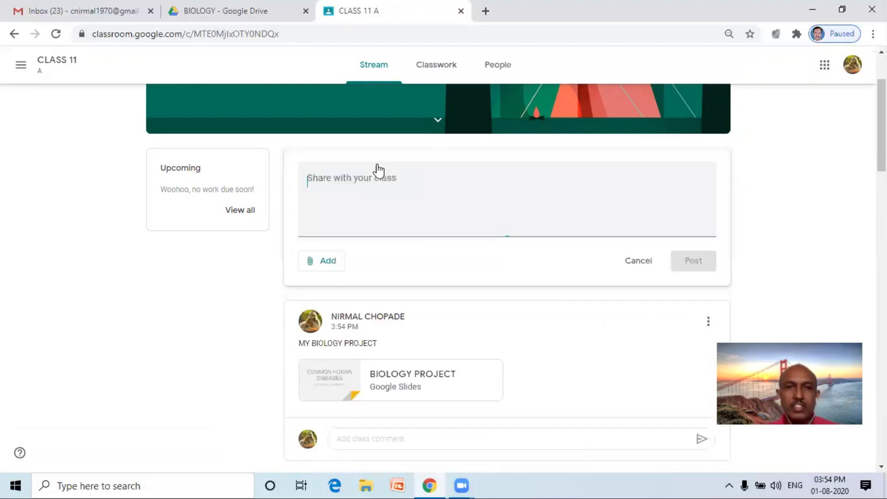
left_click(324, 261)
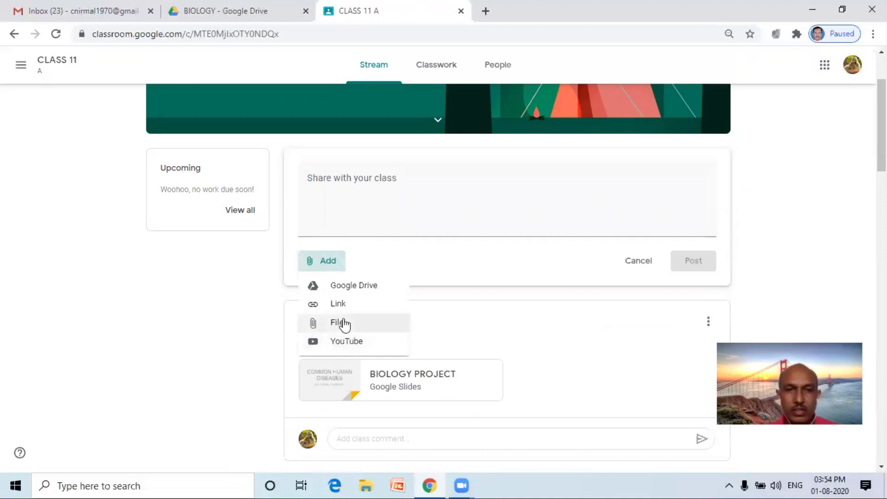
left_click(345, 323)
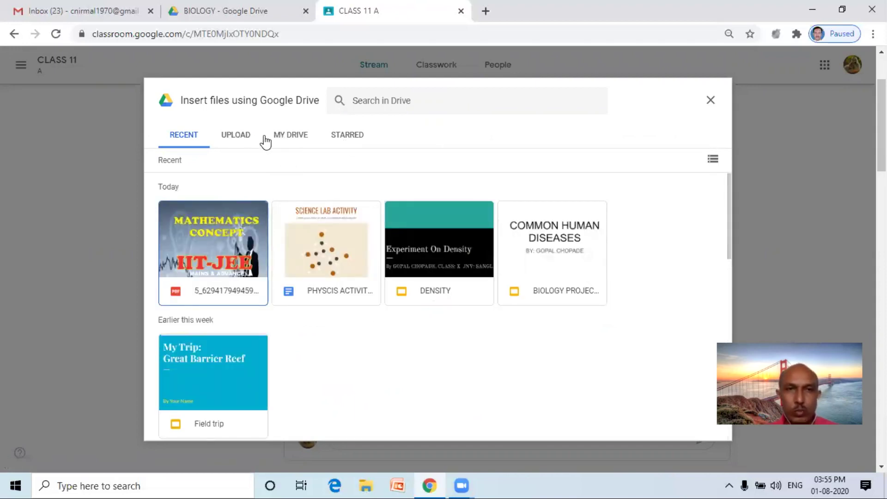
left_click(243, 137)
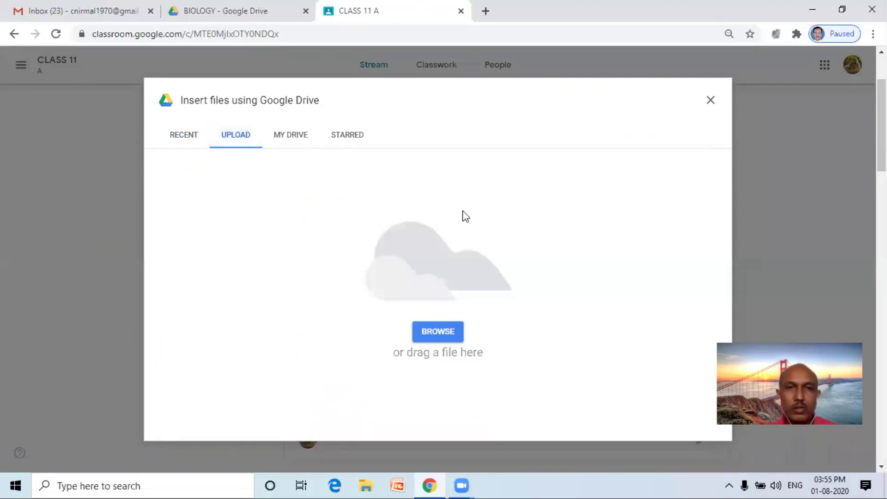
left_click(447, 334)
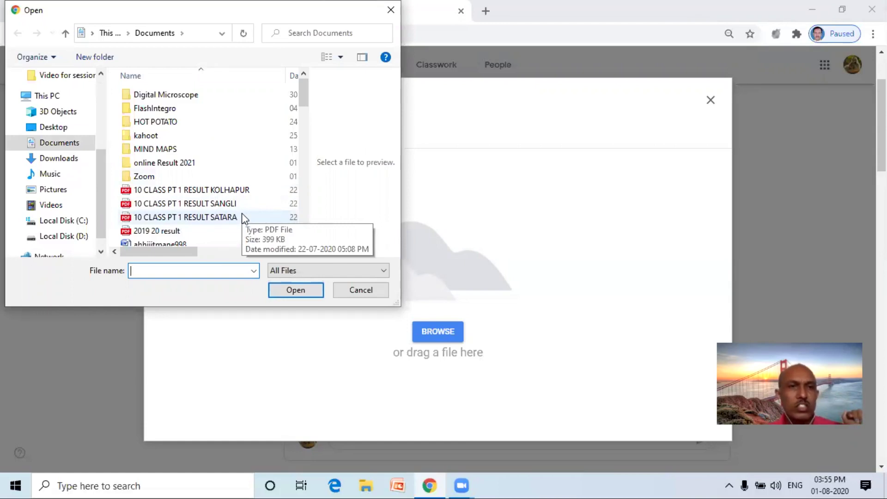
double_click(166, 122)
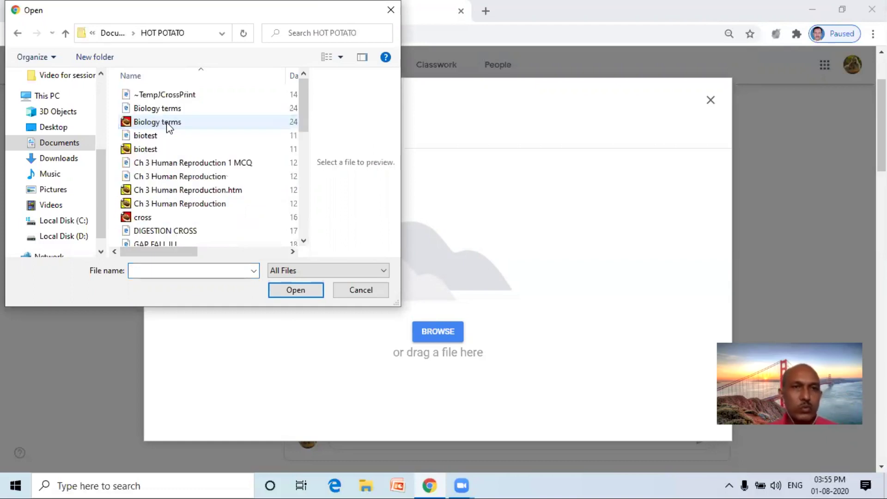
double_click(166, 122)
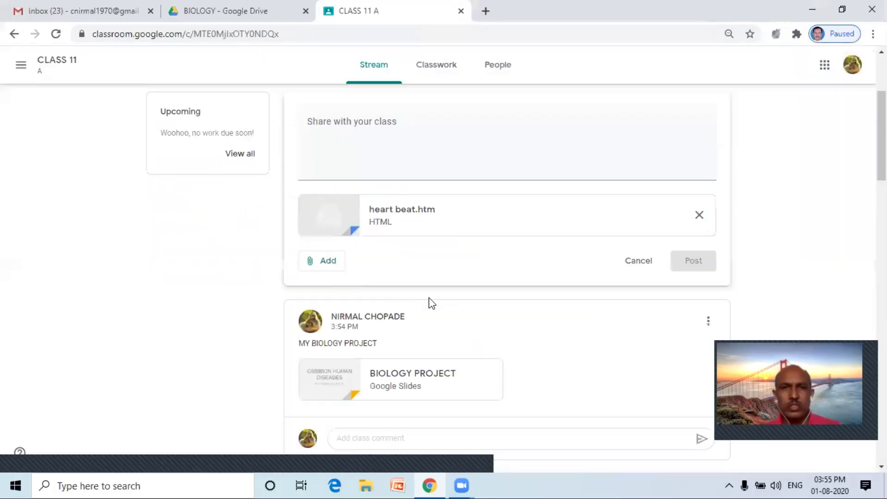
Add the message 'GAP FILLING' and publish the post.
left_click(380, 145)
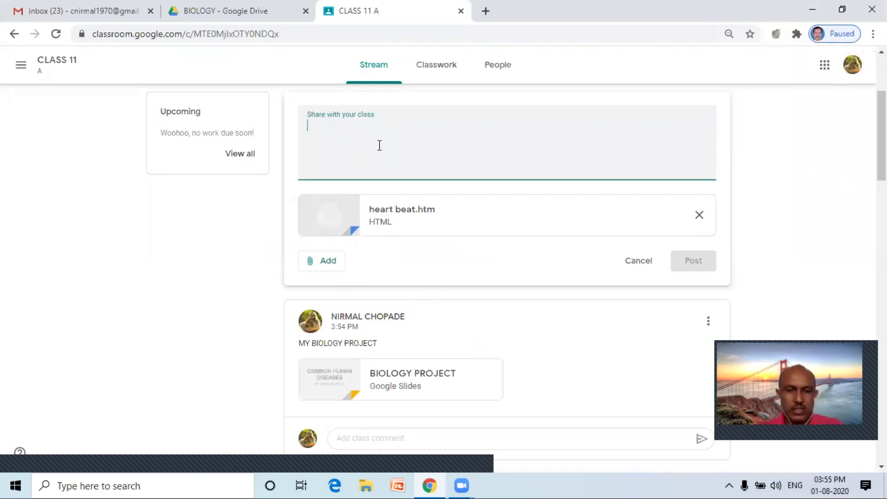
type("GAP FILLING PROJECT")
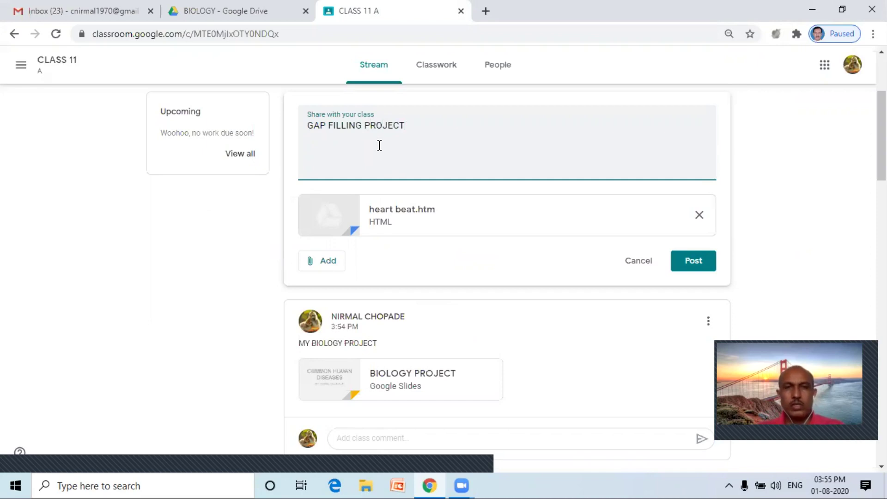
left_click(685, 259)
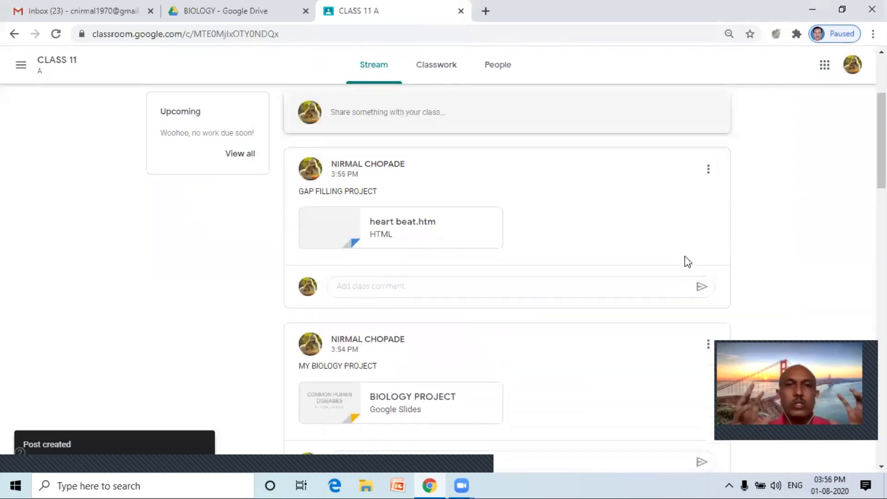
Go from the BIOLOGY folder up to My Drive, and preview then close the NIR CW 1.png image.
left_click(254, 17)
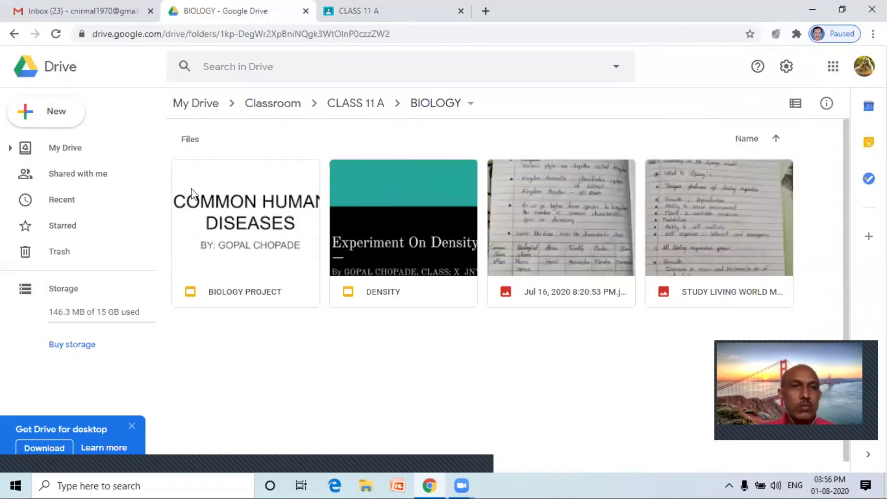
left_click(221, 106)
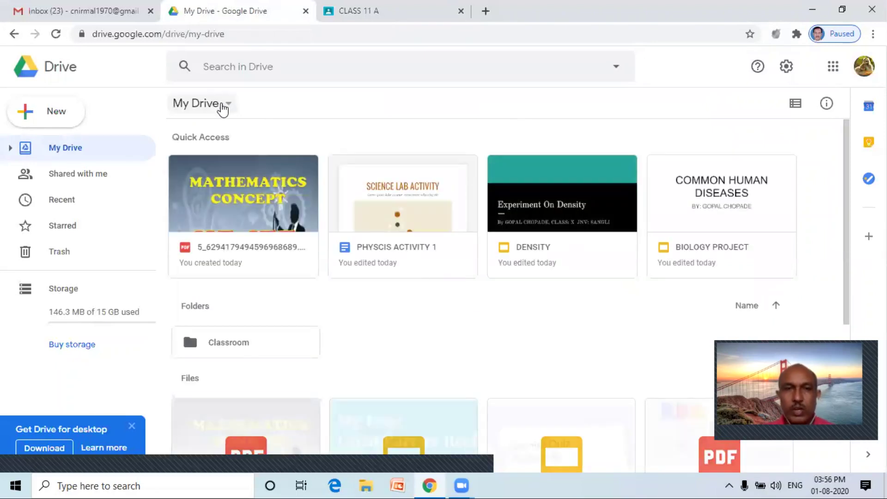
left_click_drag(848, 202, 862, 363)
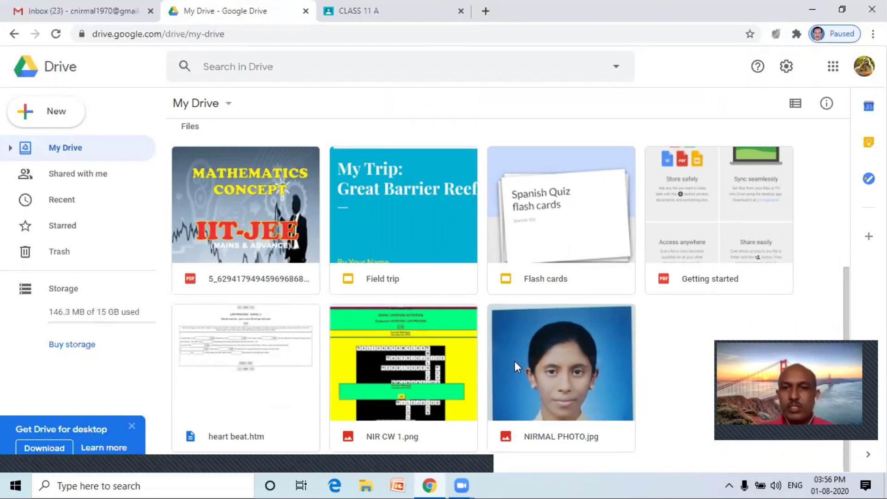
double_click(422, 385)
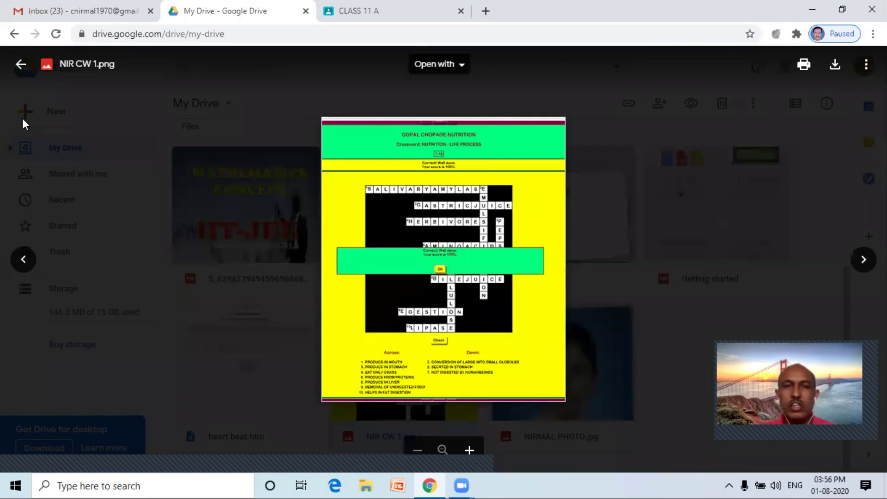
left_click(18, 73)
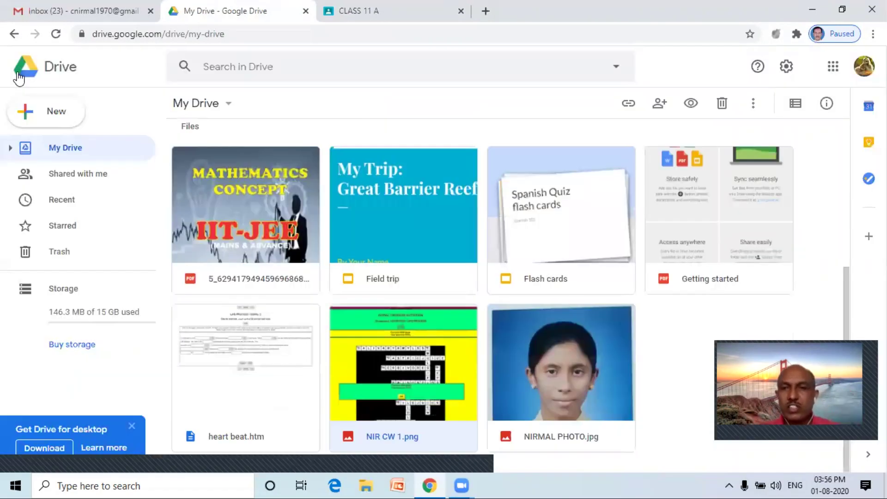